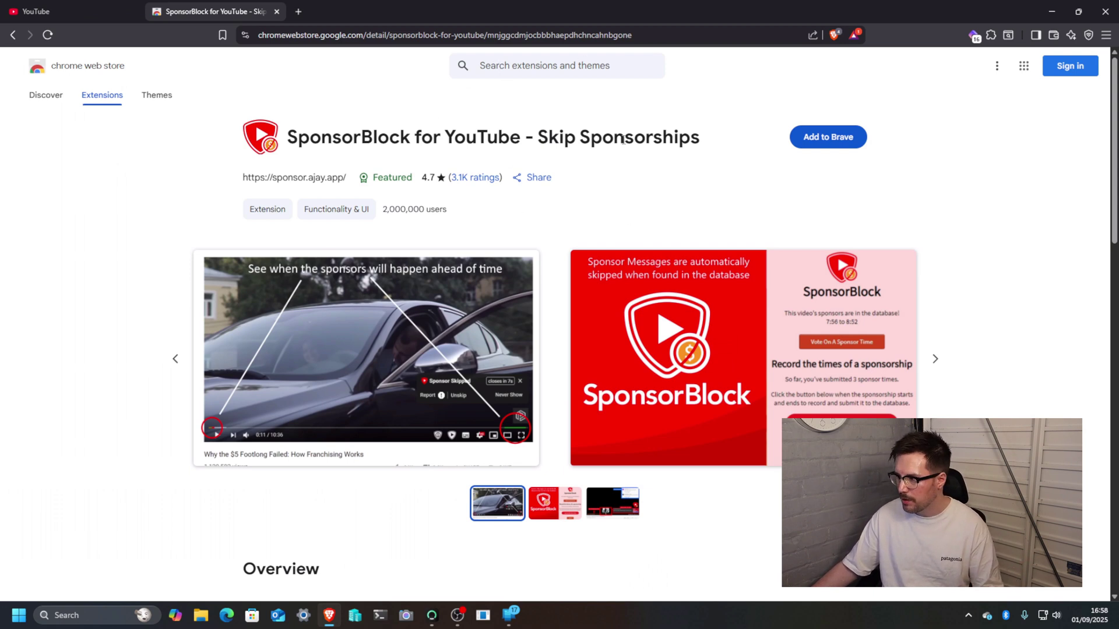
- Install the SponsorBlock extension in Brave from the Chrome Web Store
click(858, 140)
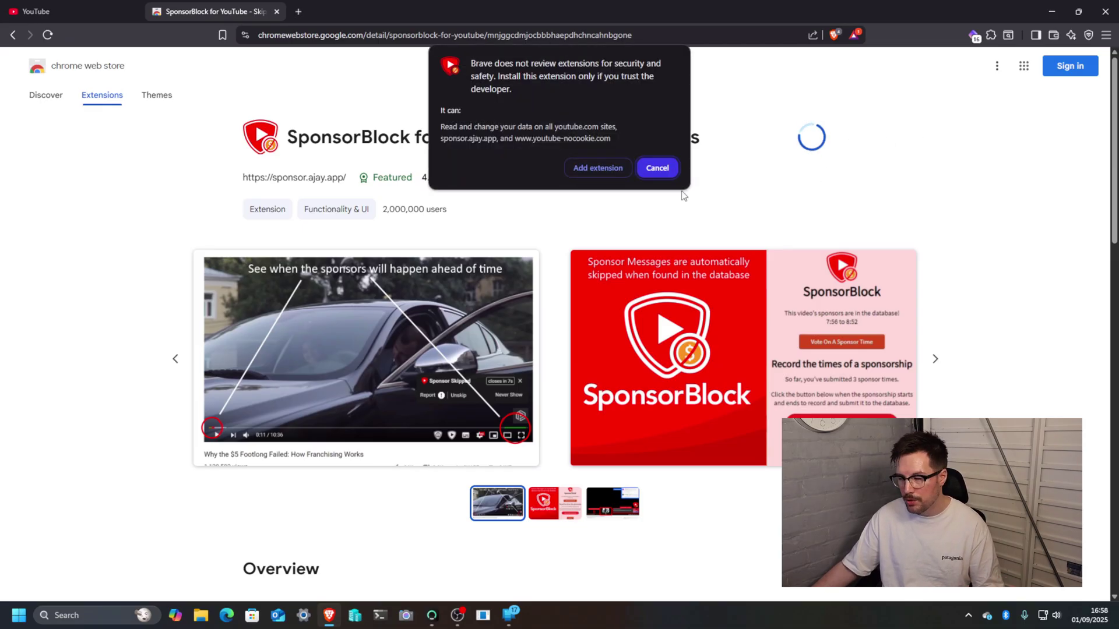
click(586, 168)
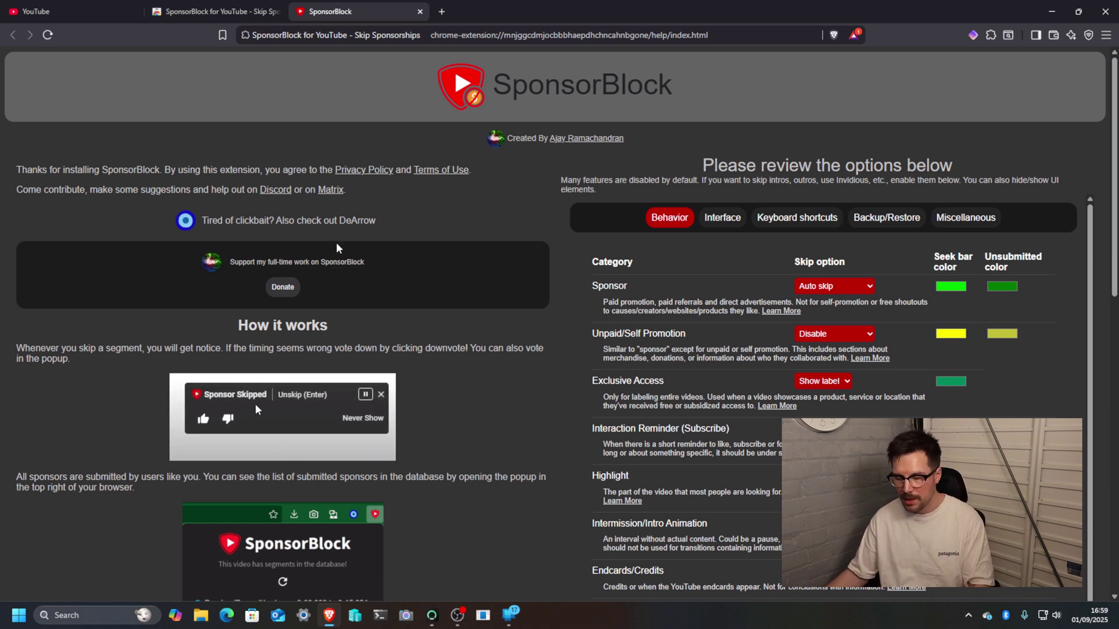
- Review SponsorBlock's welcome-page options, where Sponsor is set to Auto skip
mouse_move(387, 225)
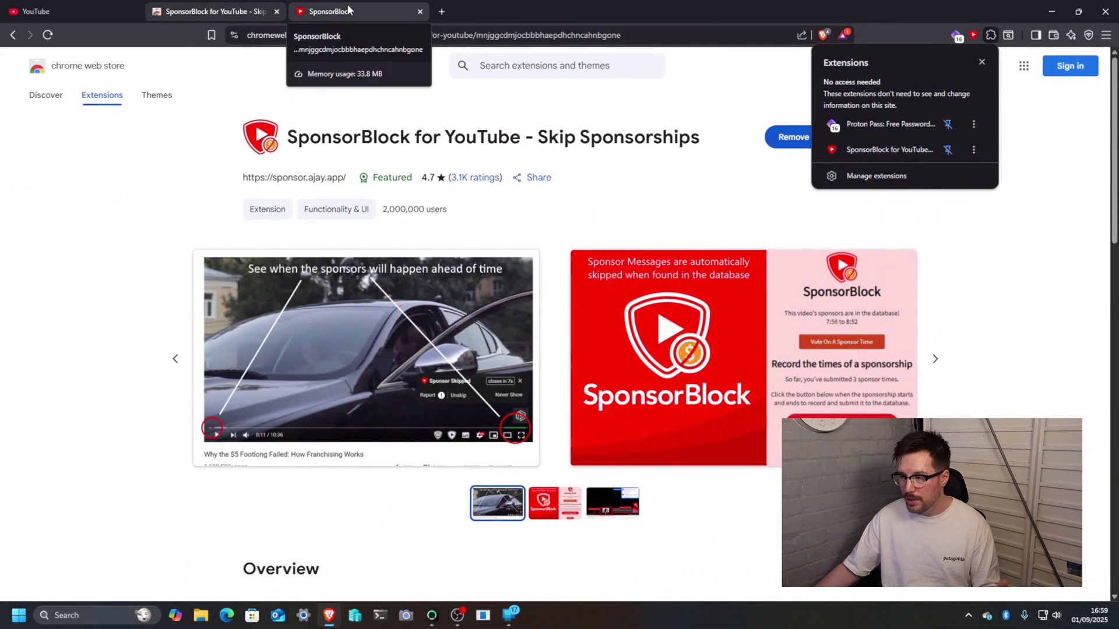
- Switch to the YouTube tab and search for 'gb news'
click(324, 5)
click(441, 11)
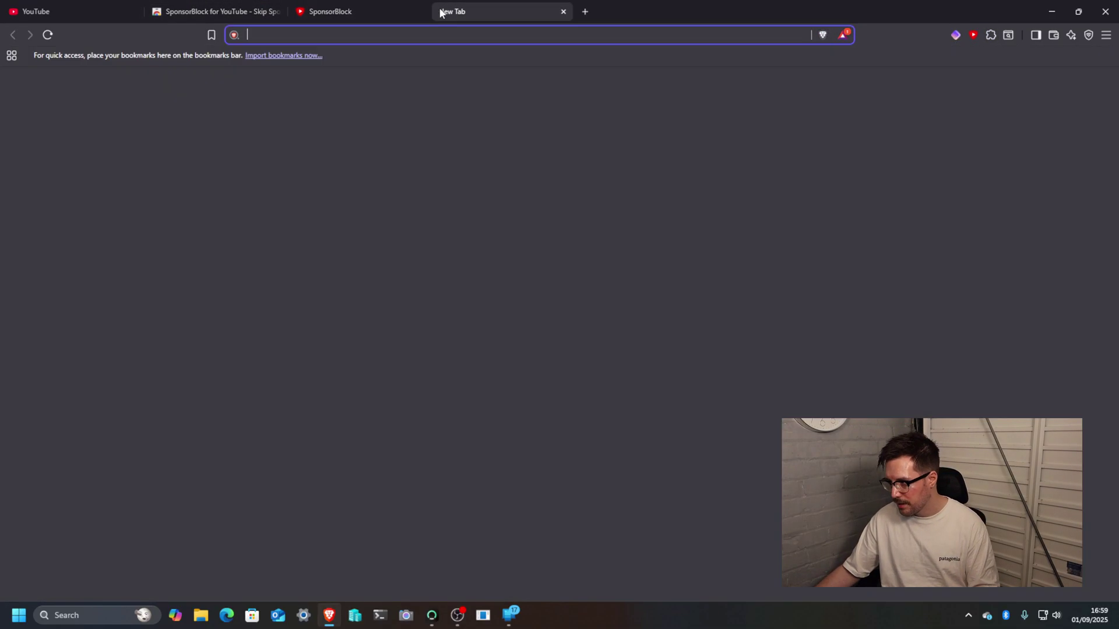
click(26, 10)
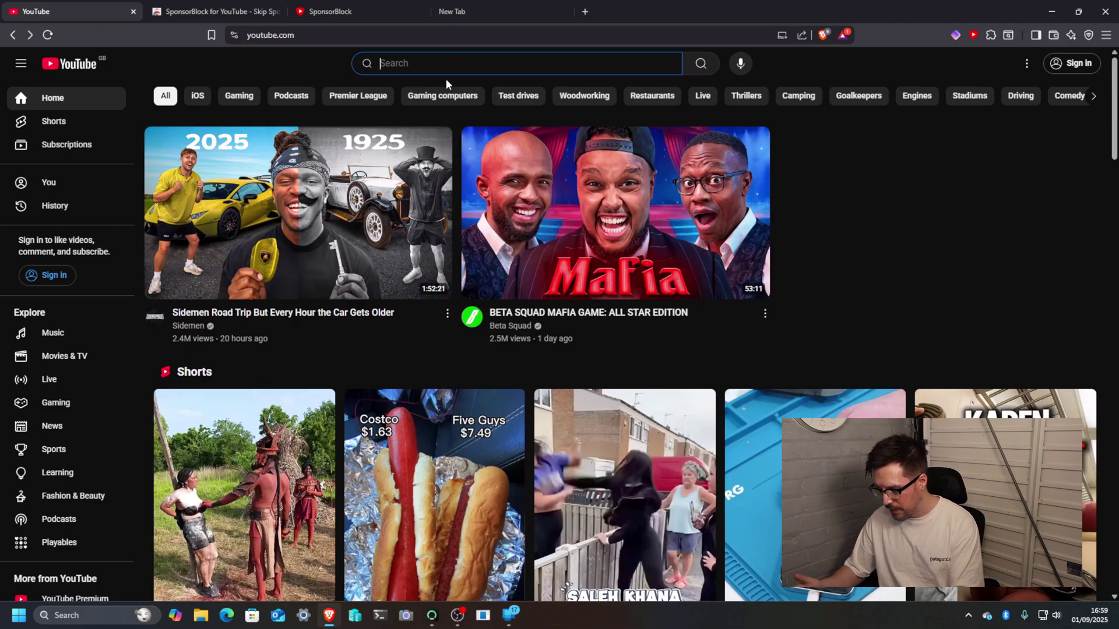
text(gb)
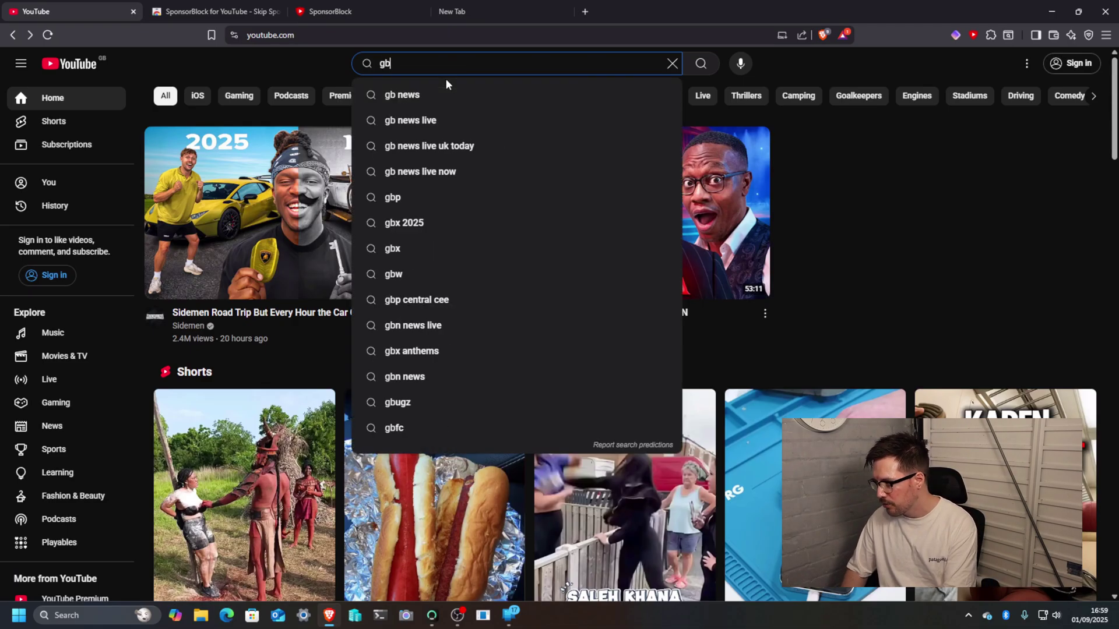
key(Down)
key(Return)
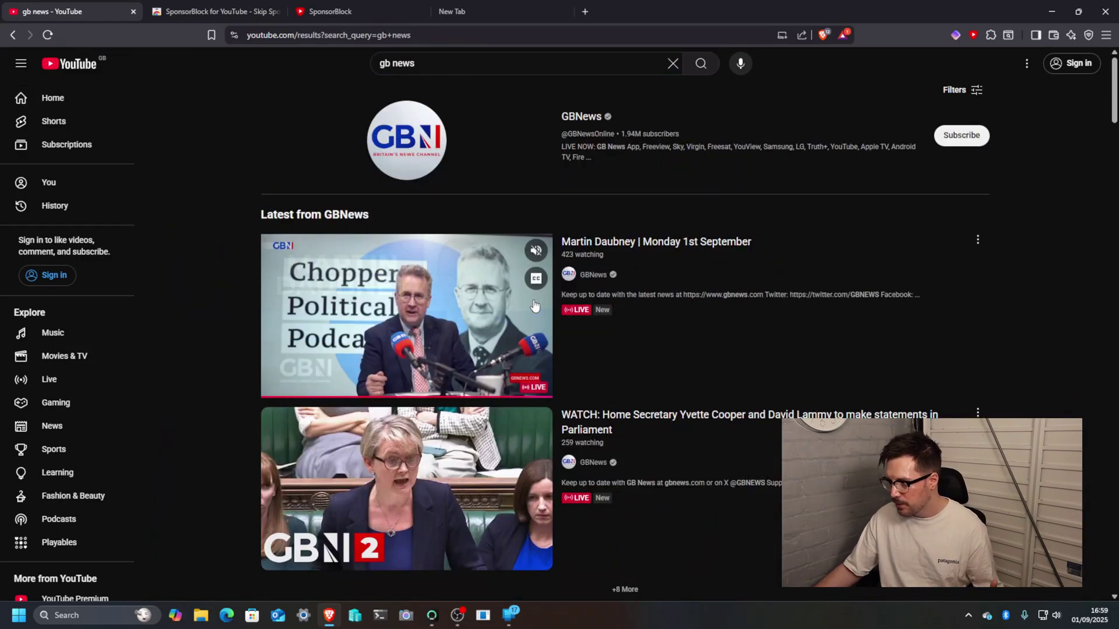
- Open the GBNews channel and browse the latest uploads on its Videos tab
scroll(511, 233, down, 6)
scroll(487, 229, down, 5)
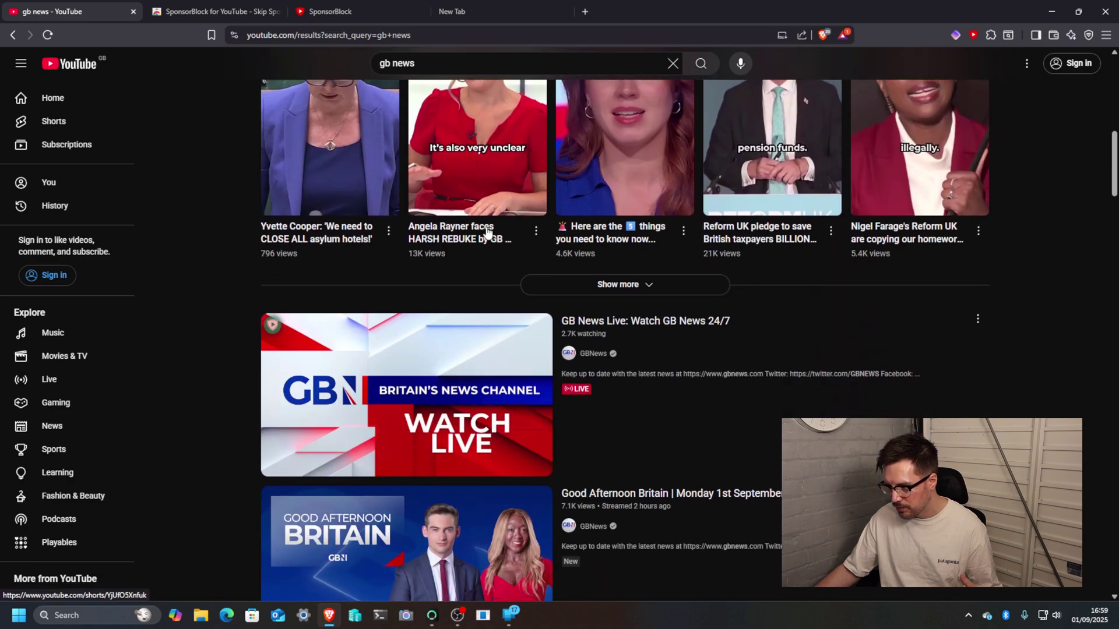
scroll(484, 230, up, 10)
scroll(490, 222, up, 1)
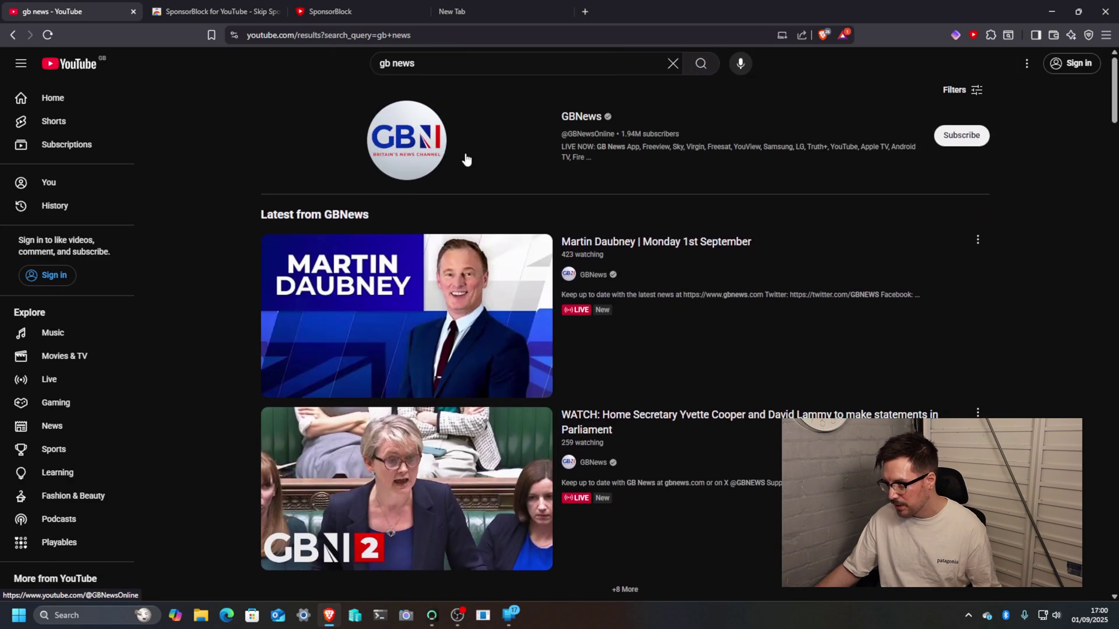
click(451, 149)
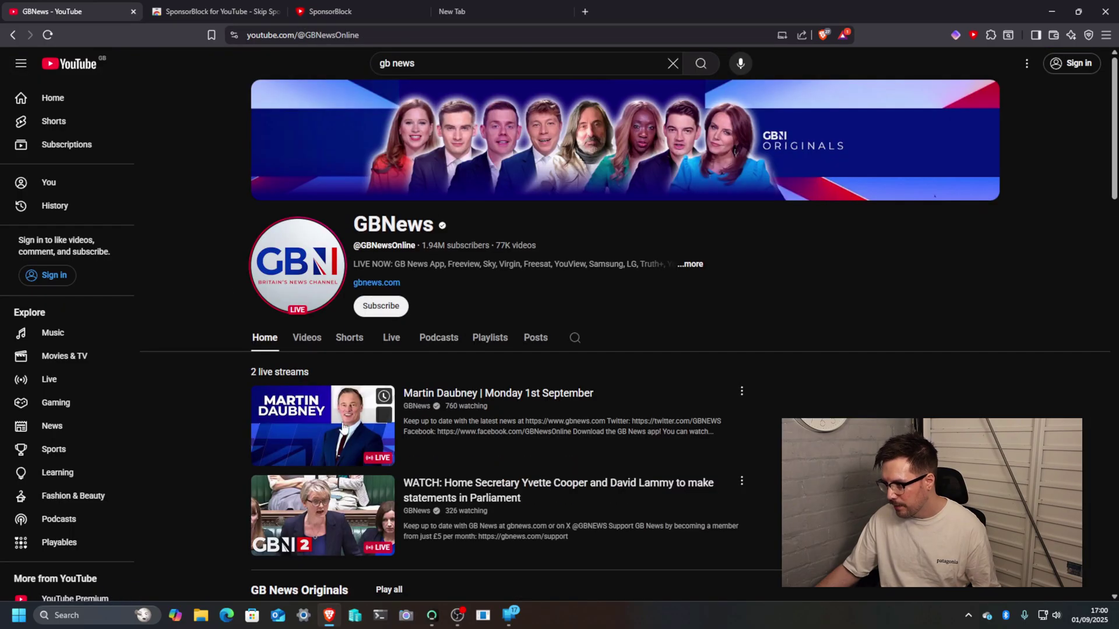
click(316, 348)
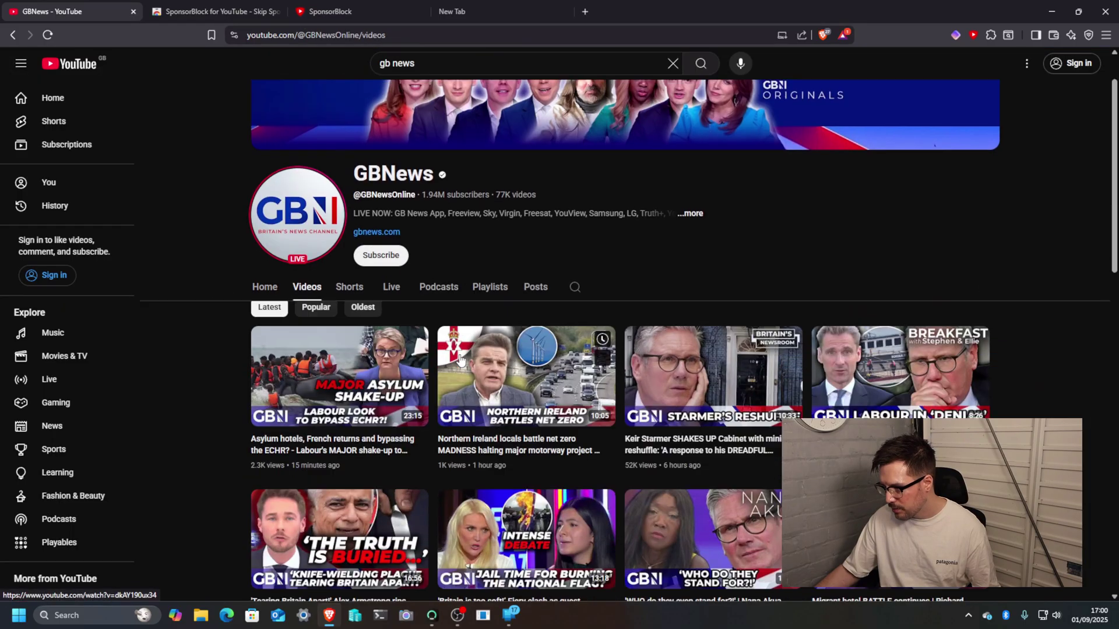
scroll(460, 360, down, 2)
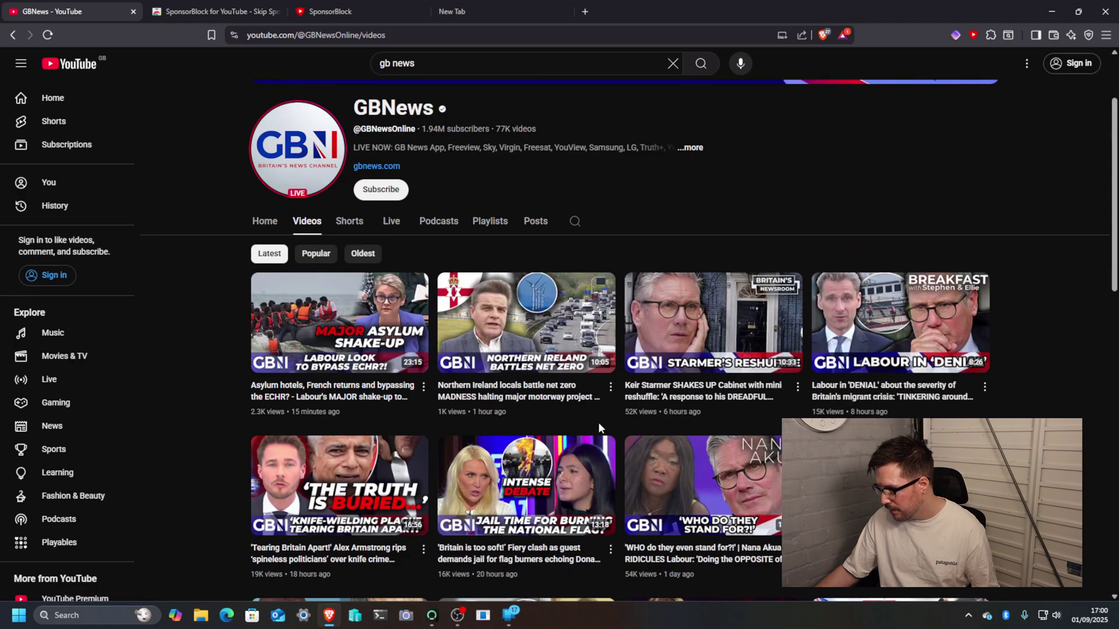
scroll(679, 355, up, 2)
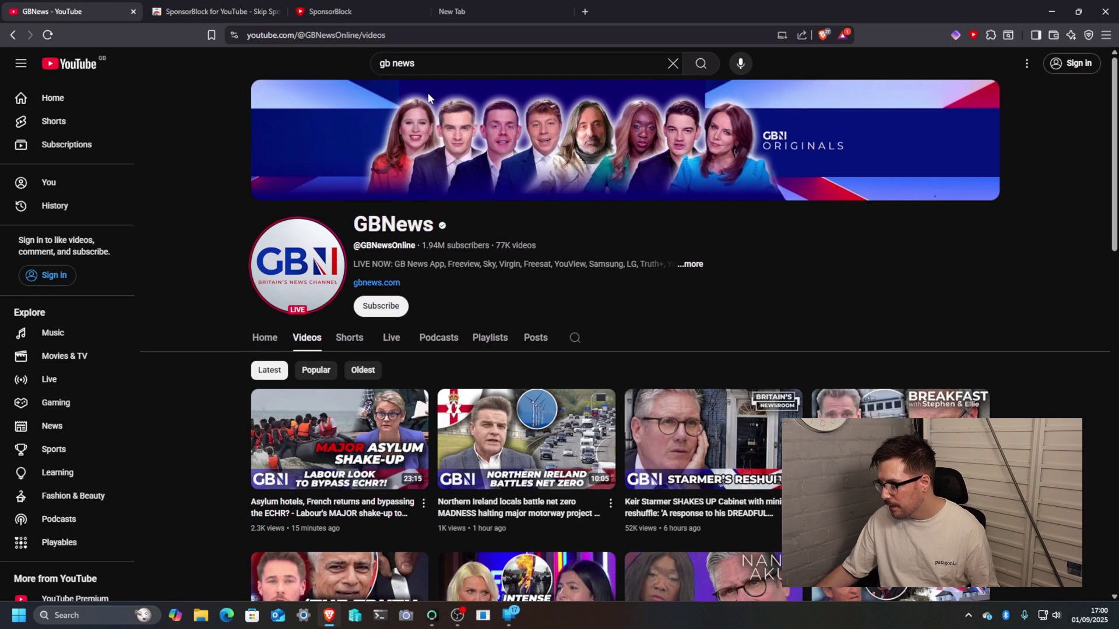
scroll(683, 470, down, 1)
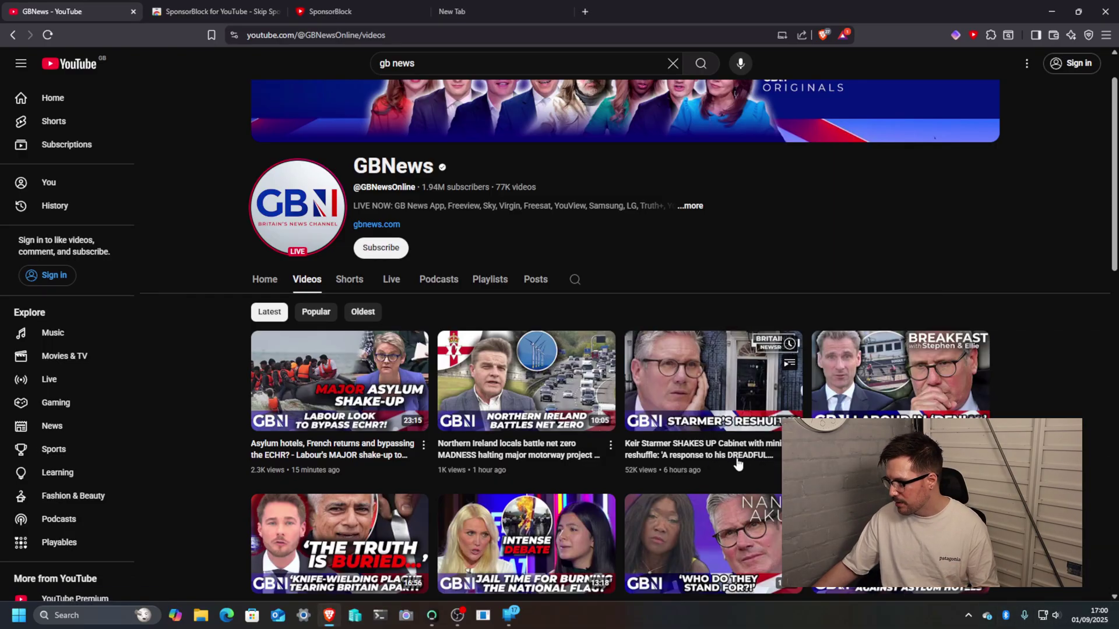
- Play the Keir Starmer reshuffle video from 2:58 to see the sponsor auto-skipped, then return to 3:13
click(736, 460)
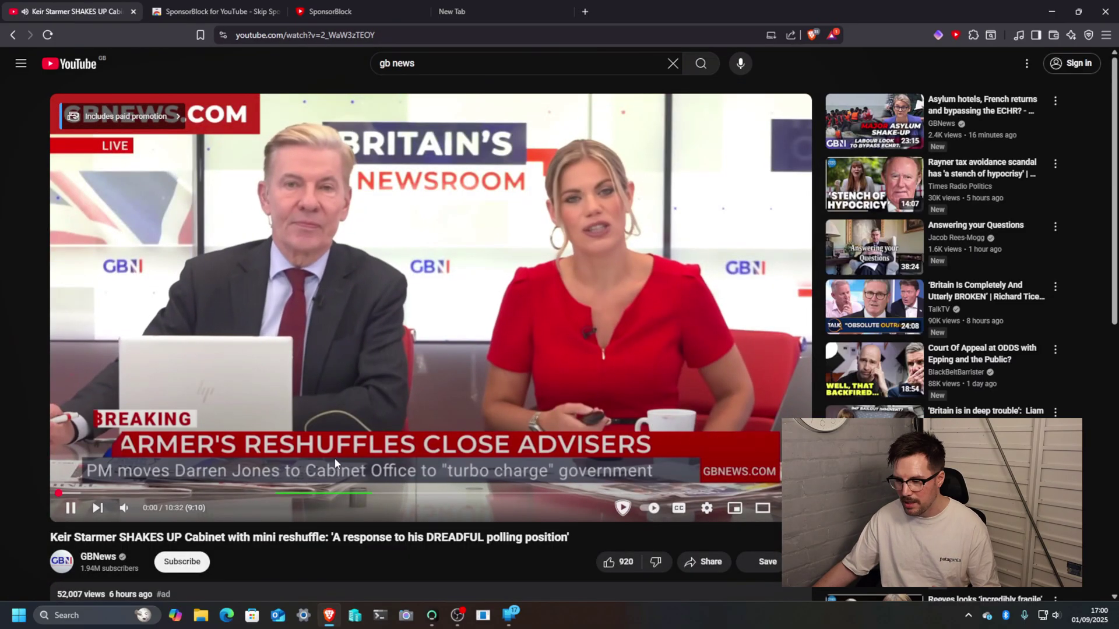
click(264, 373)
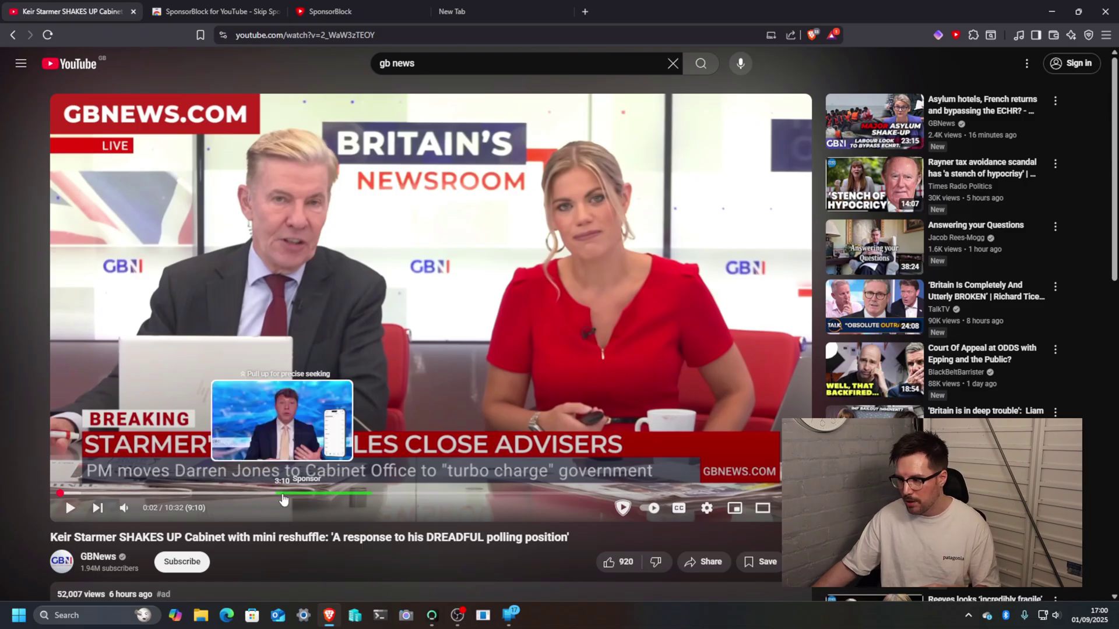
click(279, 494)
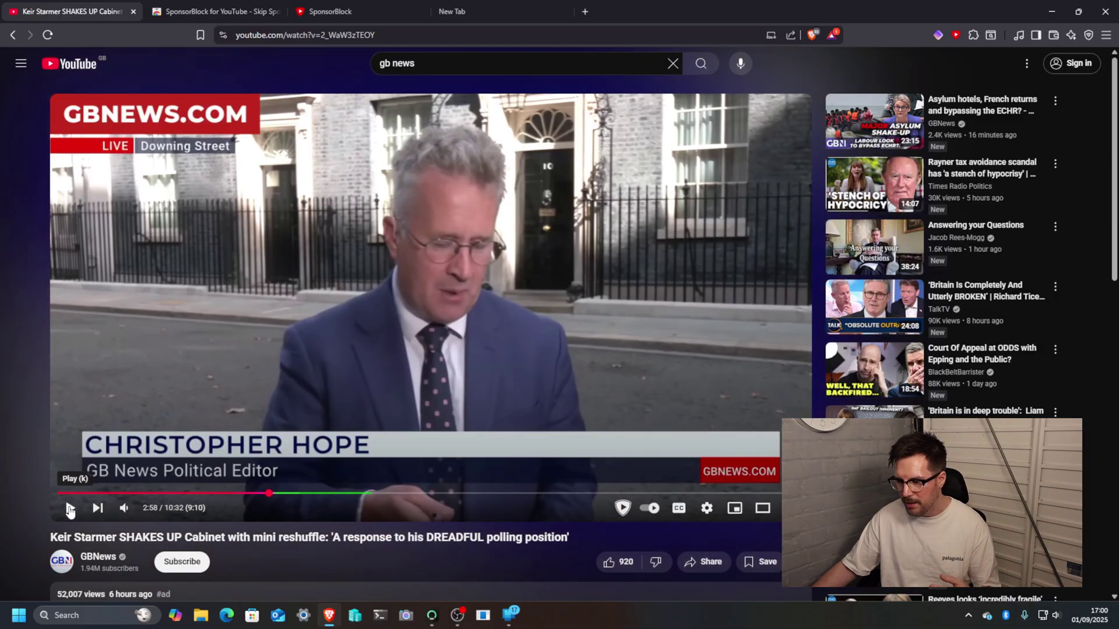
click(69, 509)
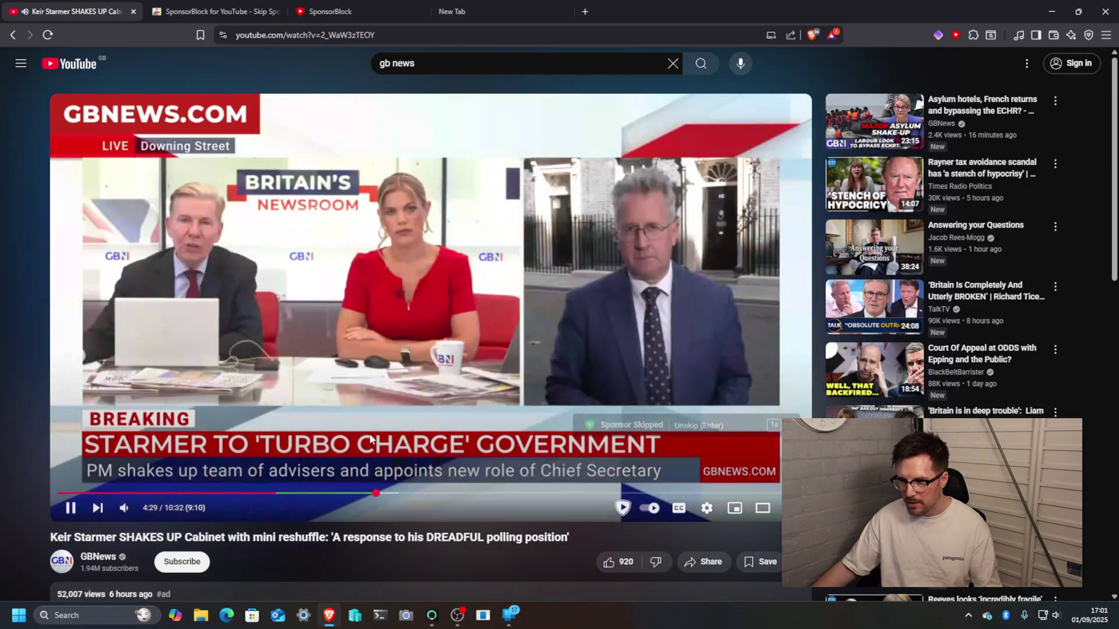
click(370, 441)
click(286, 493)
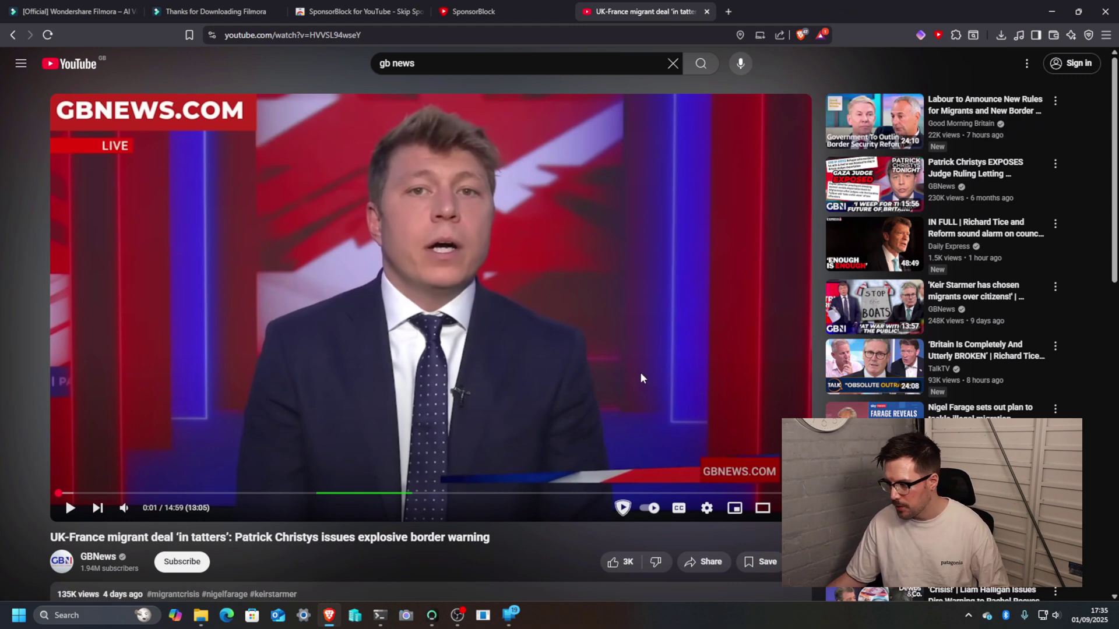
- Mark a SponsorBlock segment from about 5:02 to 7:08 on the UK-France migrant deal video
click(309, 494)
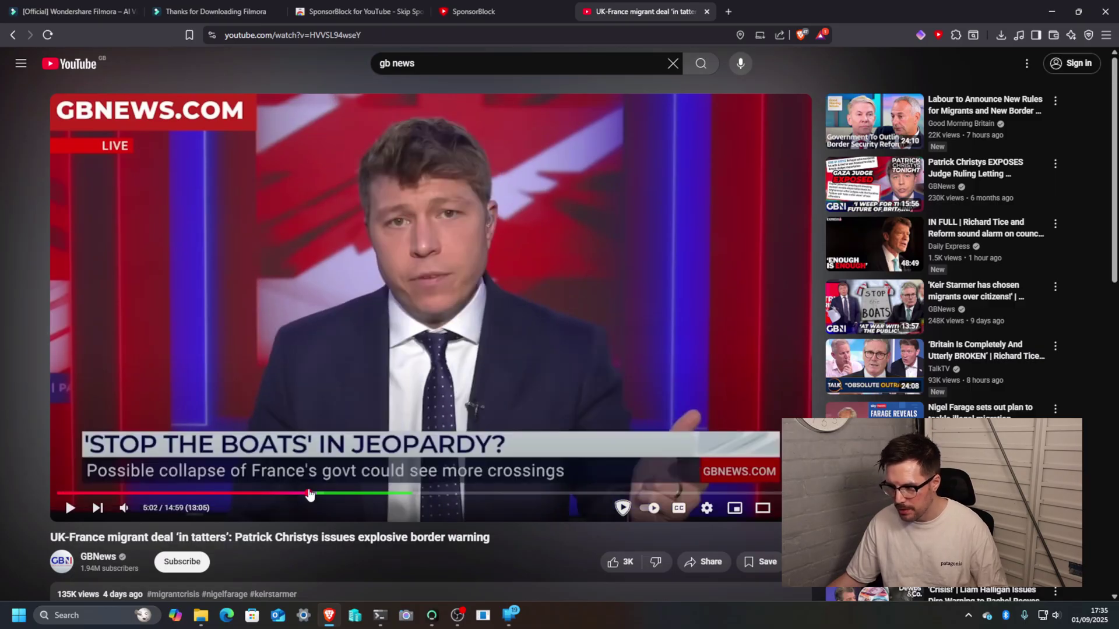
mouse_move(621, 508)
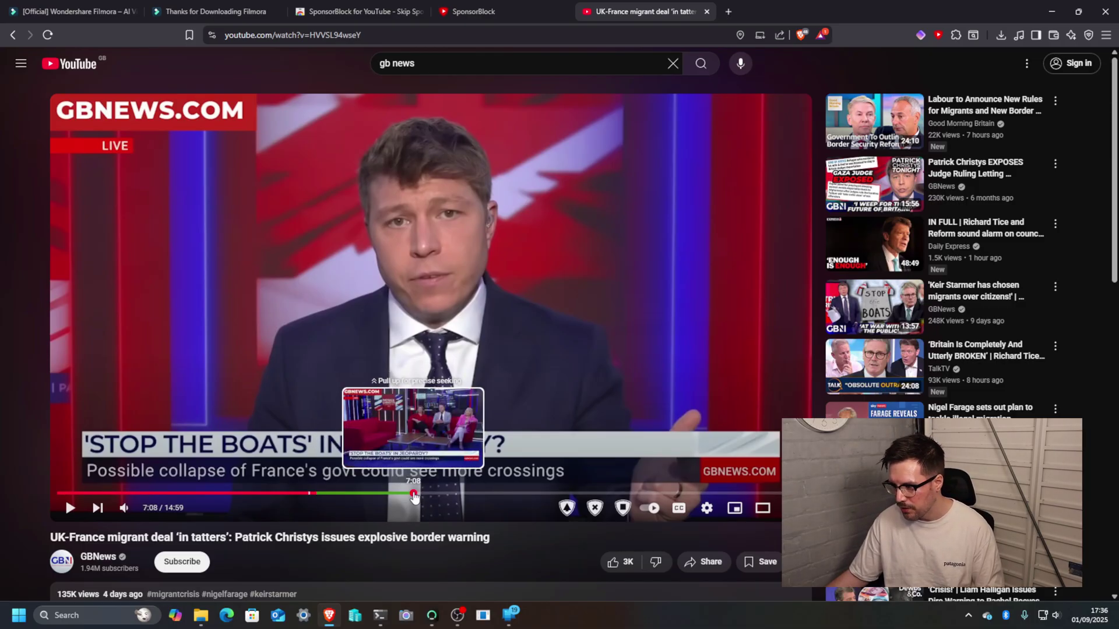
click(415, 493)
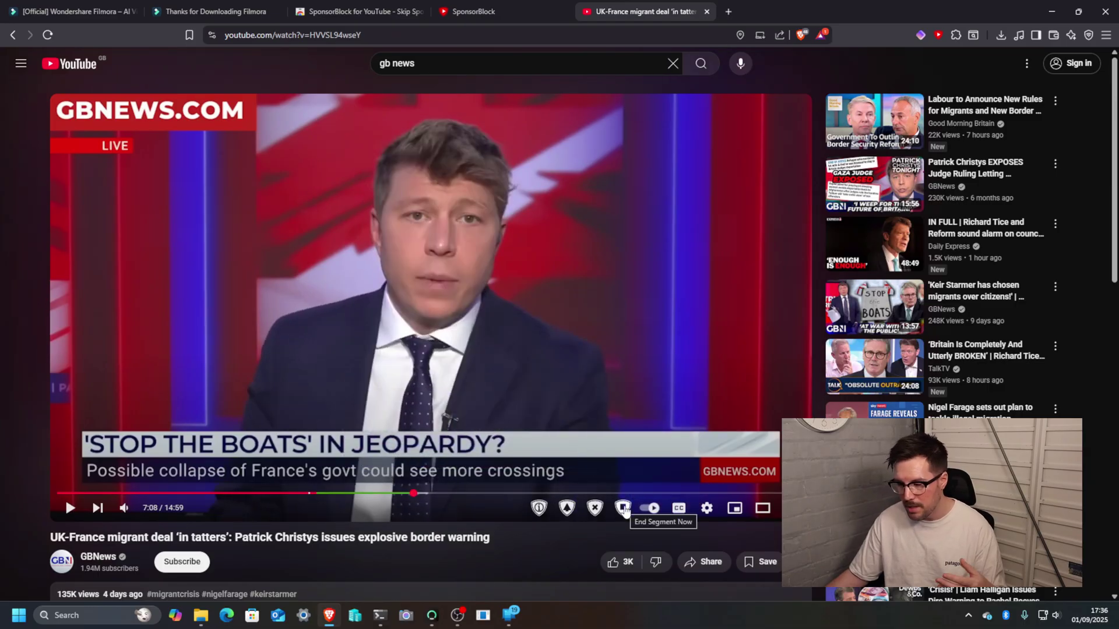
click(623, 508)
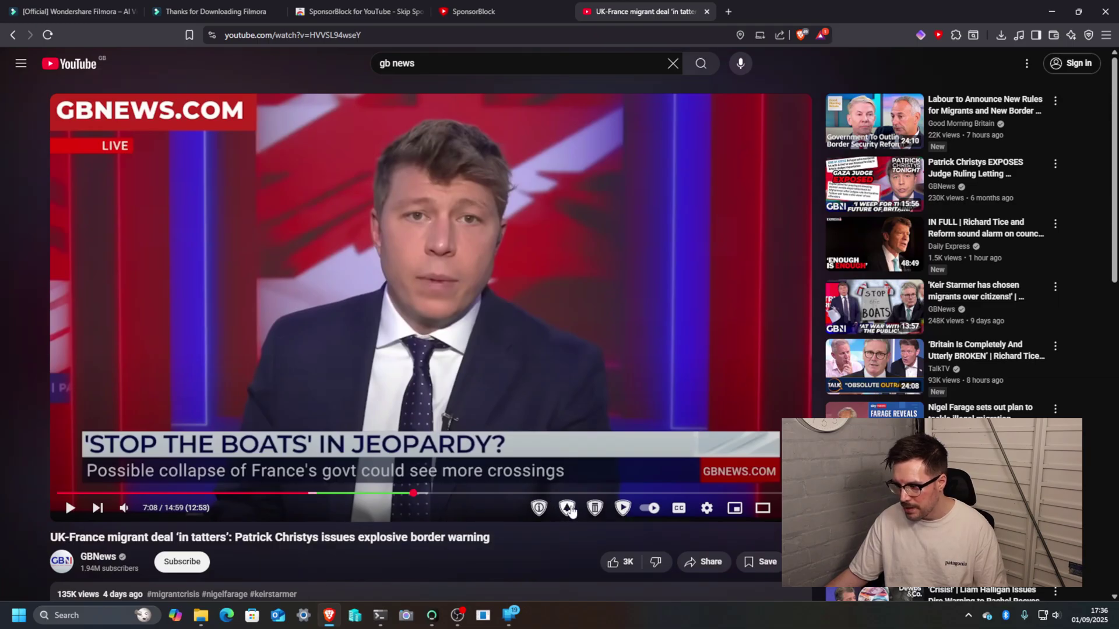
- Set the new 5:02–7:08 segment's category to Sponsor
click(569, 509)
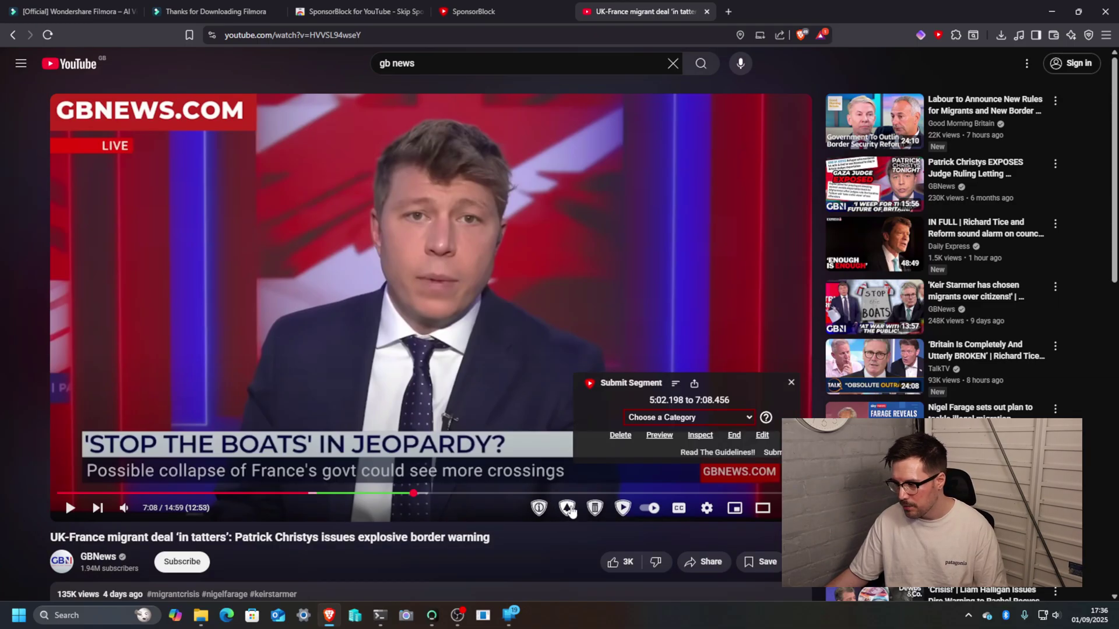
click(666, 418)
click(664, 448)
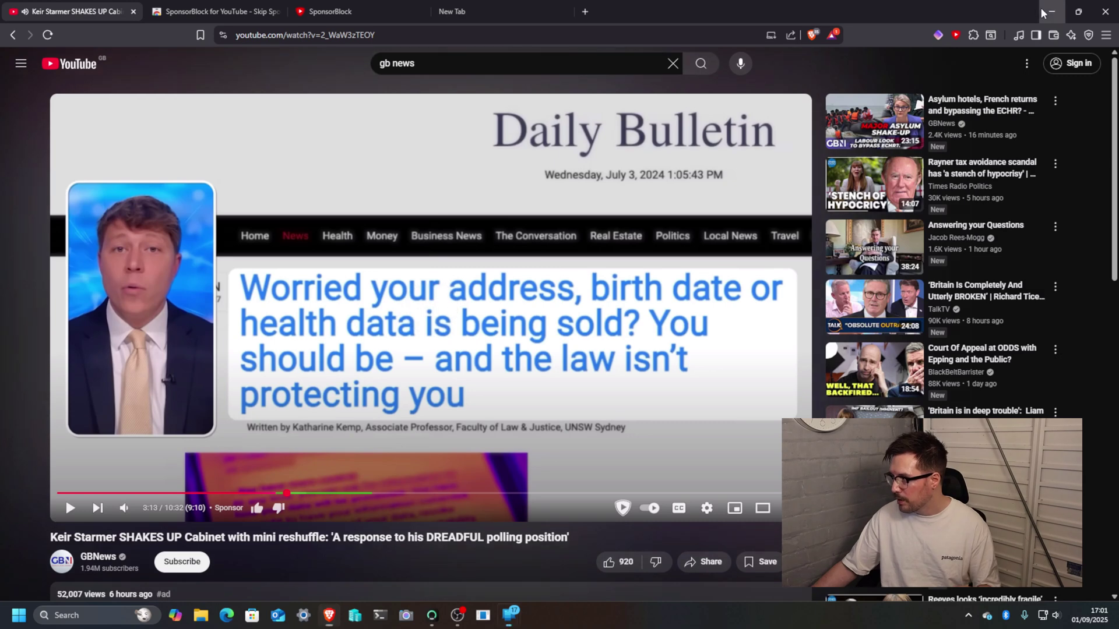
- Minimise Brave, move the Phone Link mirror to the upper left, and bring up the phone's app search
click(1052, 11)
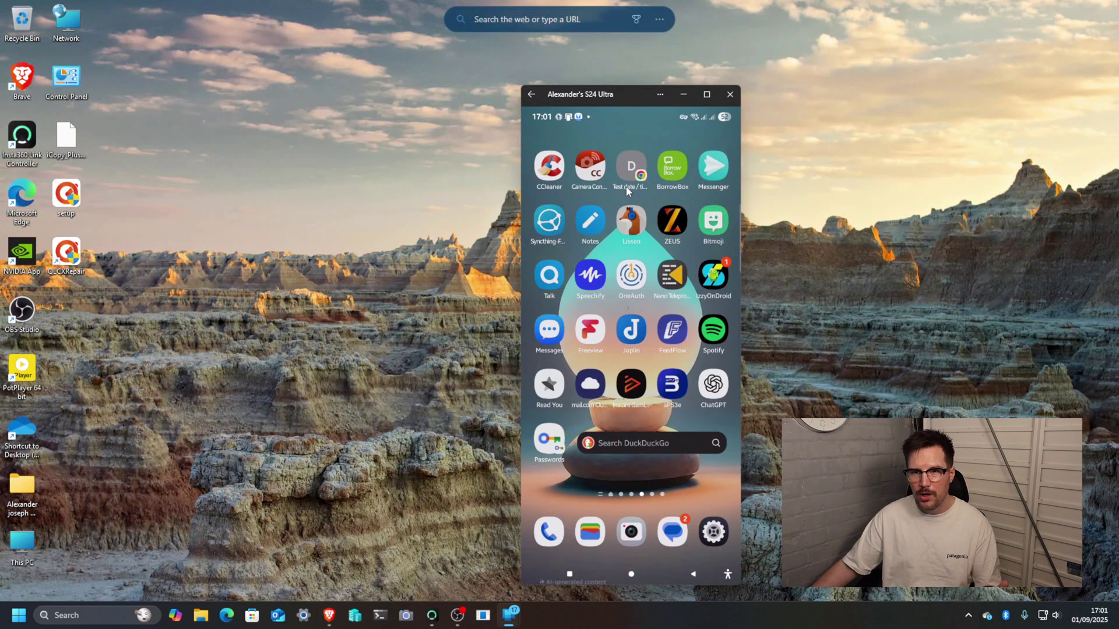
drag(629, 93, 557, 83)
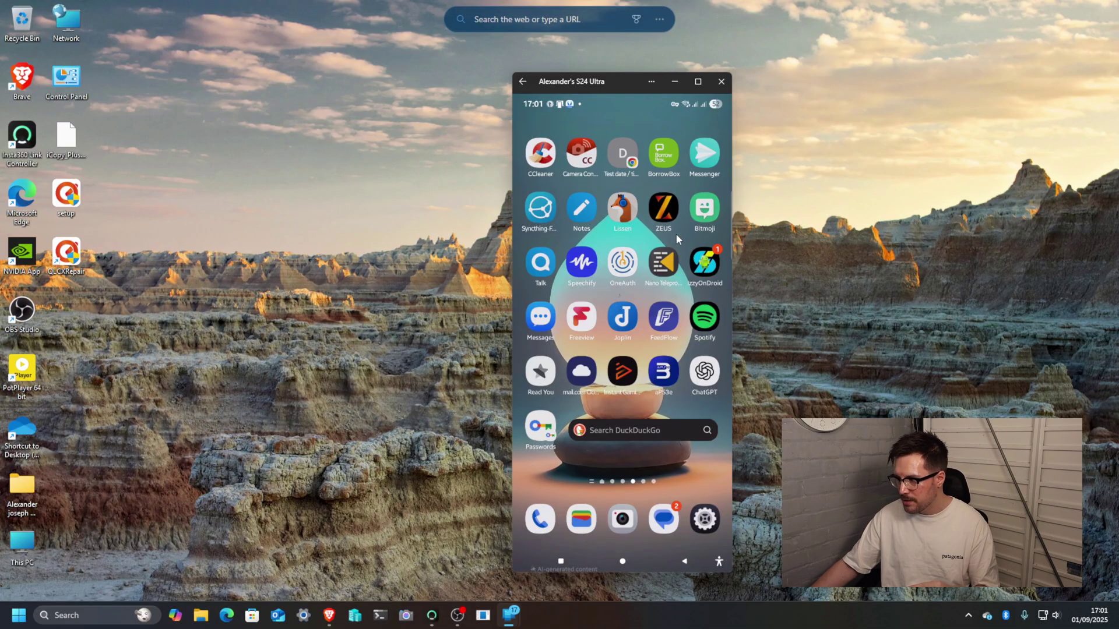
scroll(571, 245, down, 1)
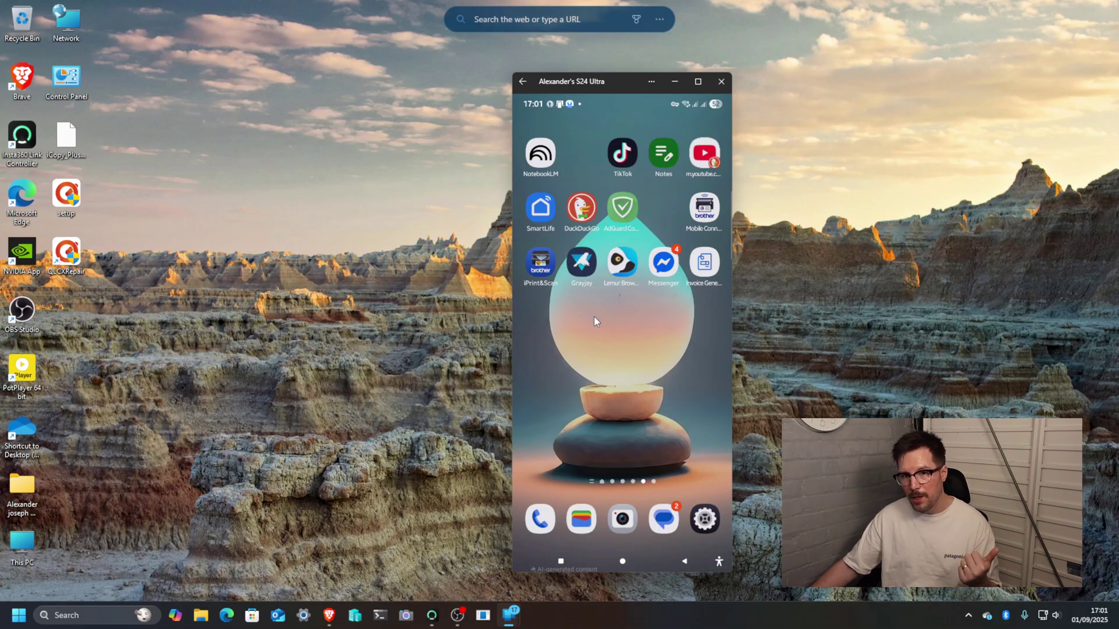
drag(624, 81, 267, 38)
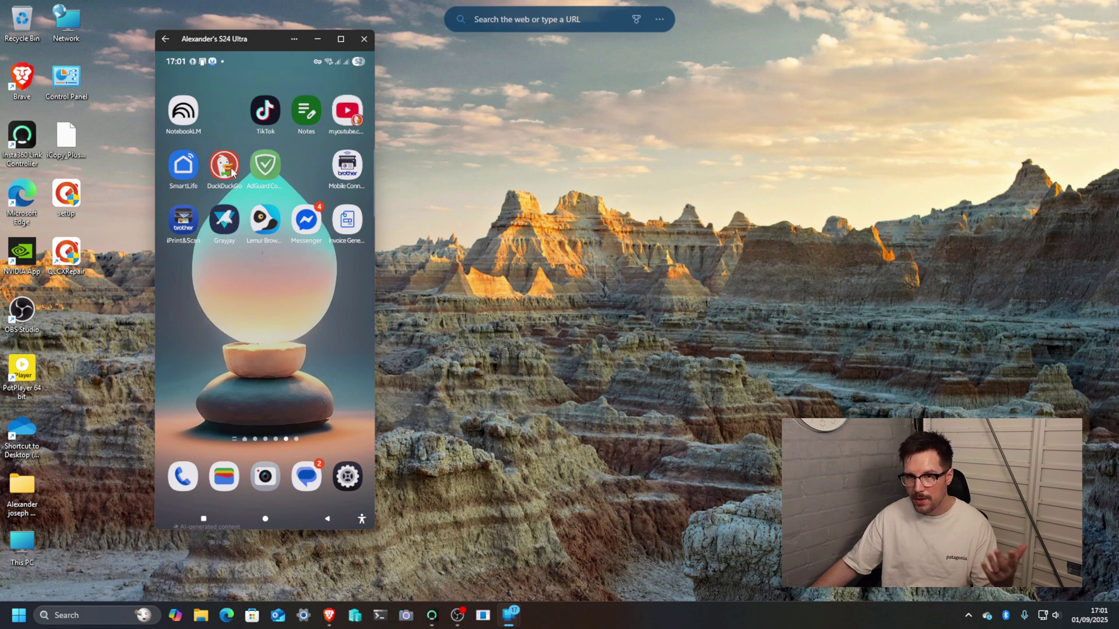
scroll(291, 345, down, 2)
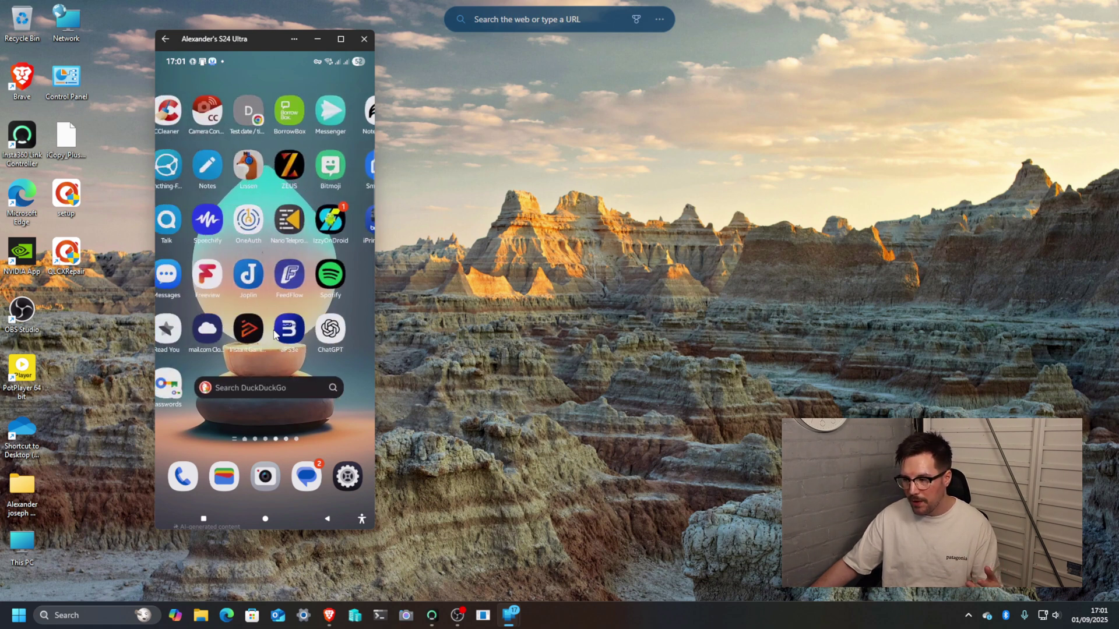
click(268, 379)
- Launch Firefox on the phone and view its Extensions page with SponsorBlock enabled
text(fi)
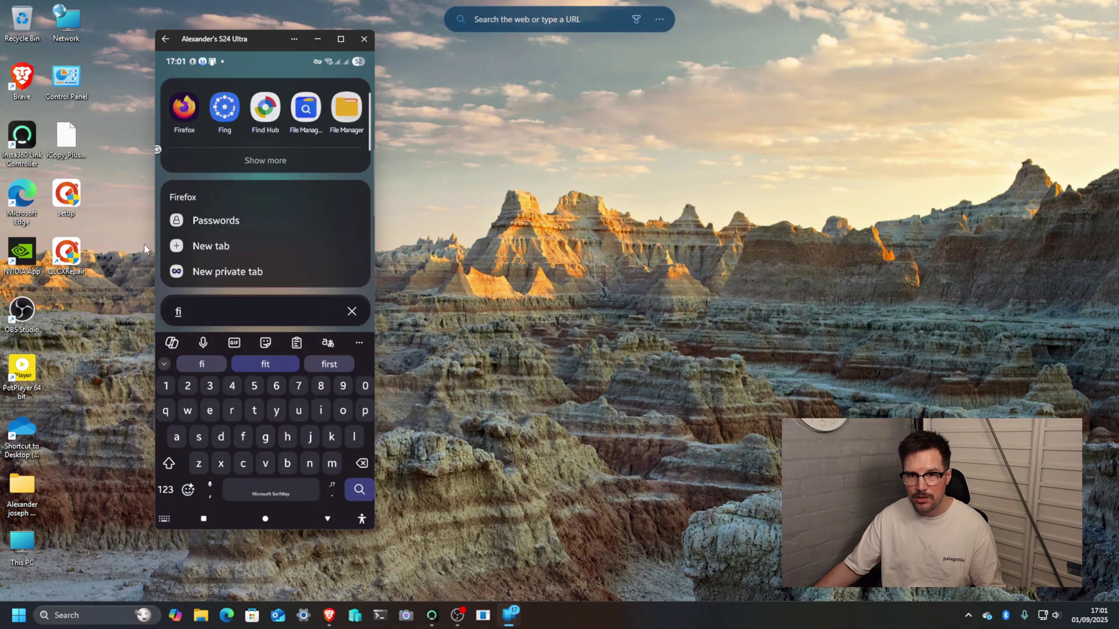
click(181, 108)
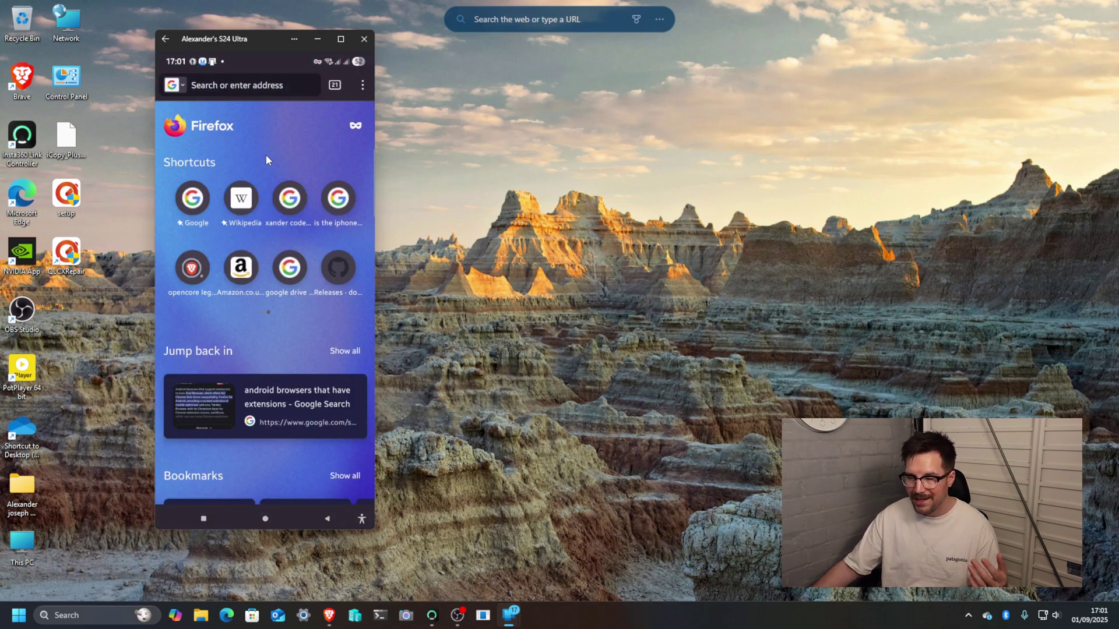
click(362, 85)
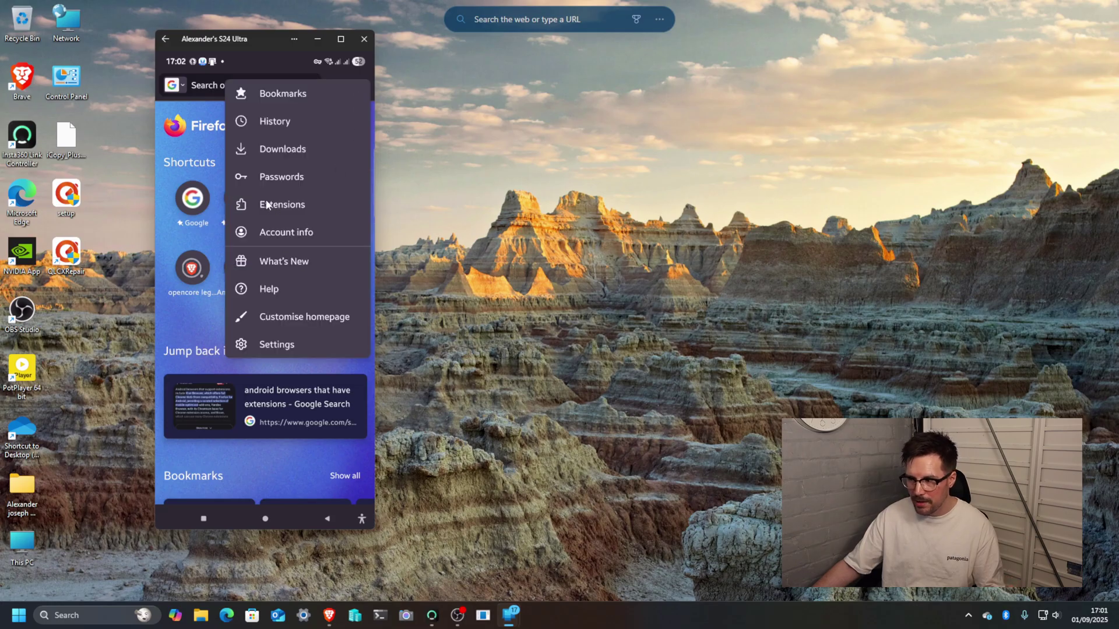
click(268, 205)
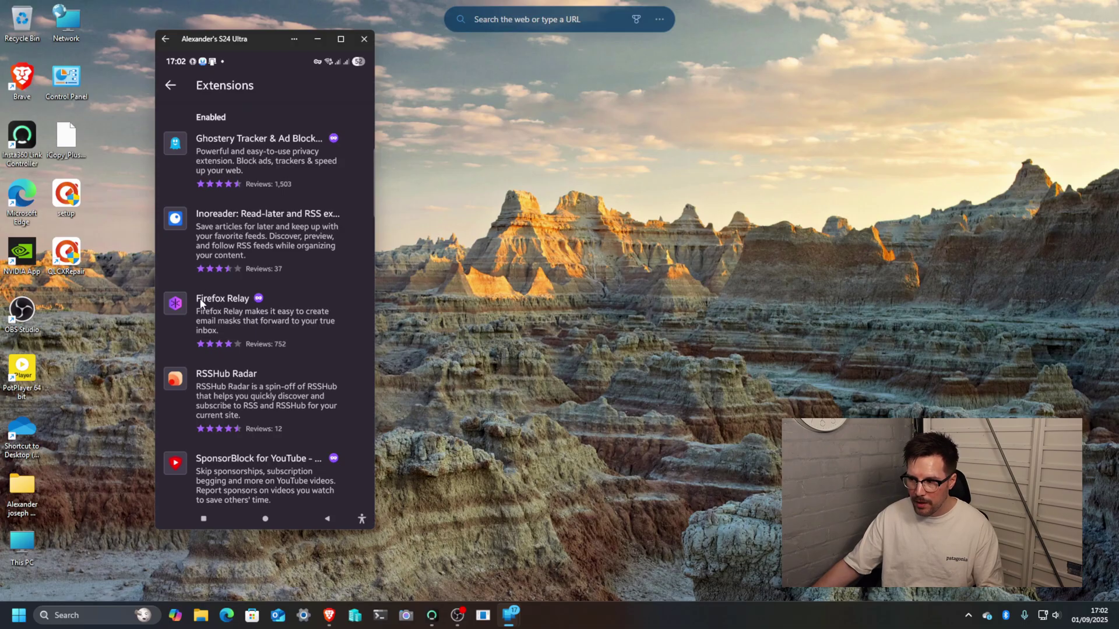
scroll(204, 463, down, 1)
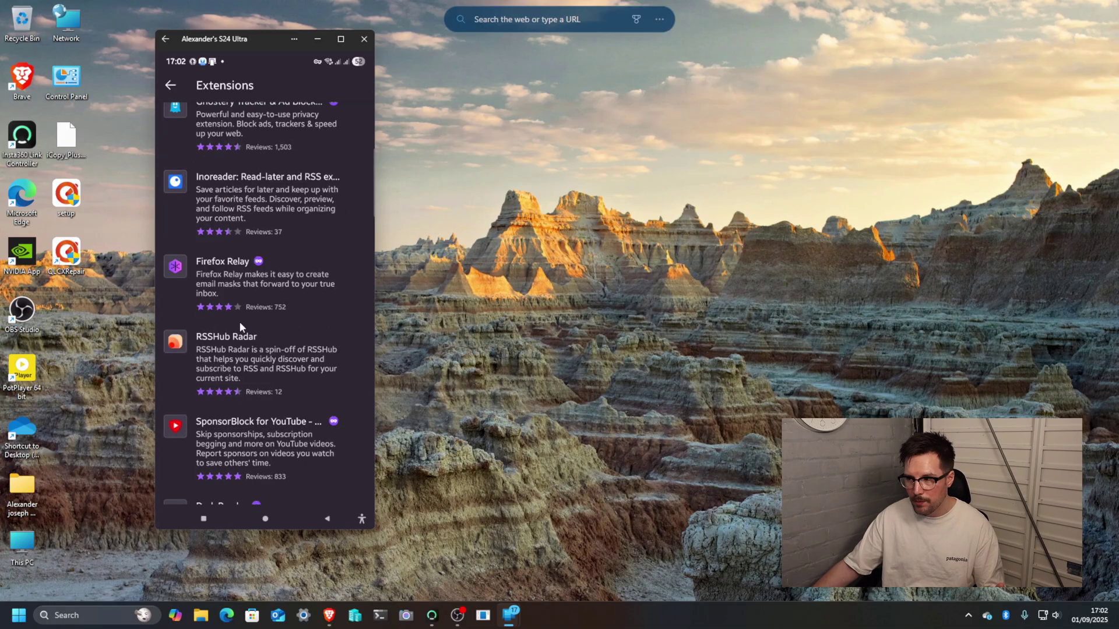
- Load youtube.com in Firefox for Android, staying in the browser instead of the YouTube app
click(170, 86)
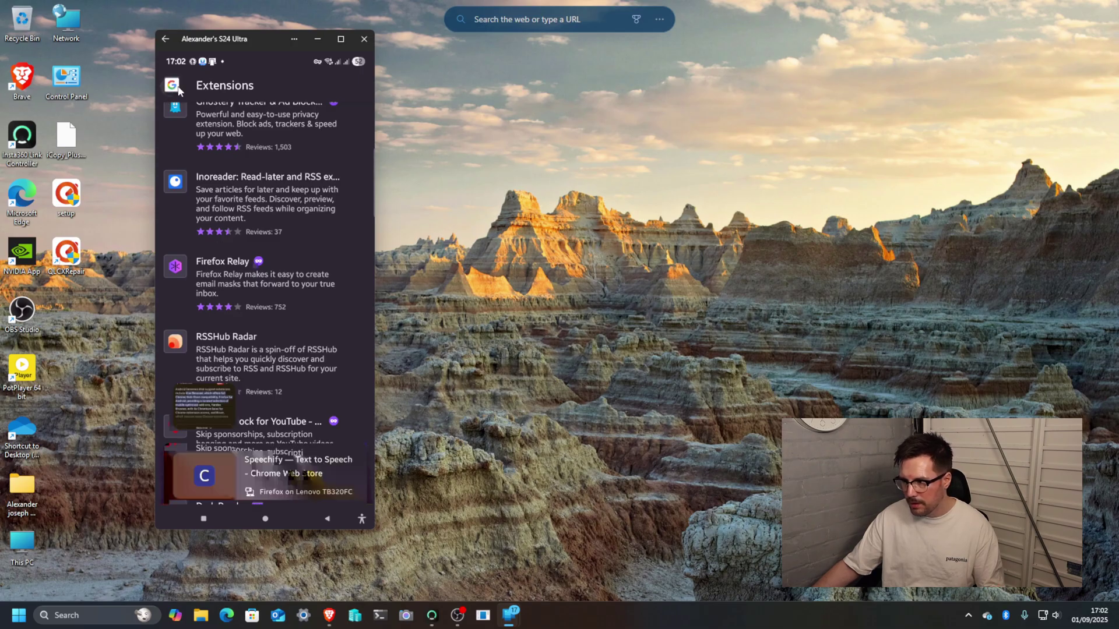
click(223, 85)
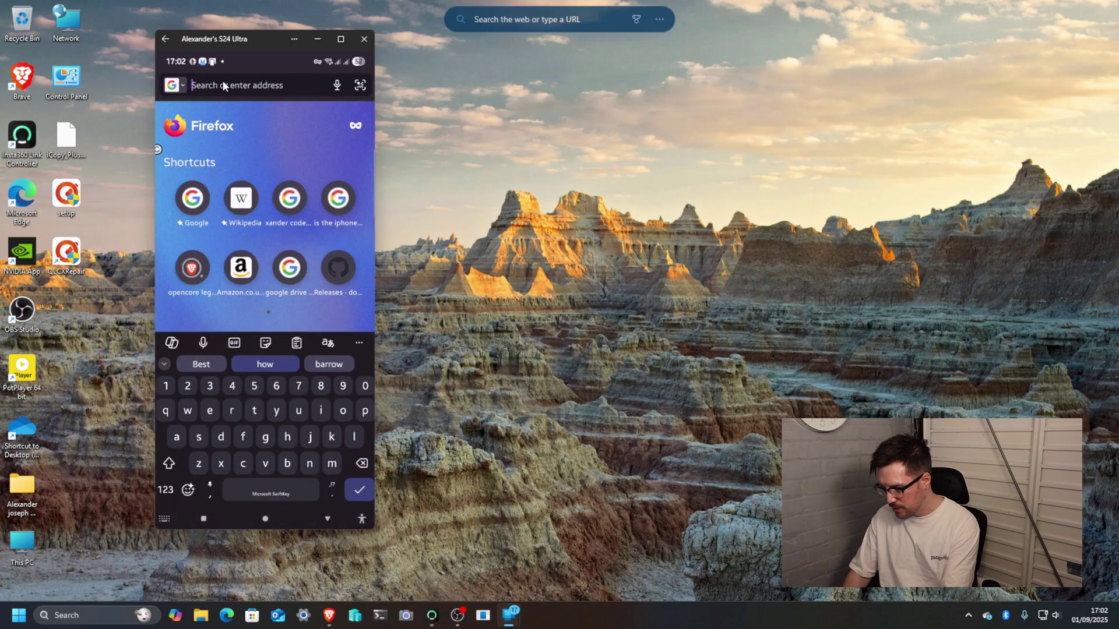
text(youtube.com)
key(Return)
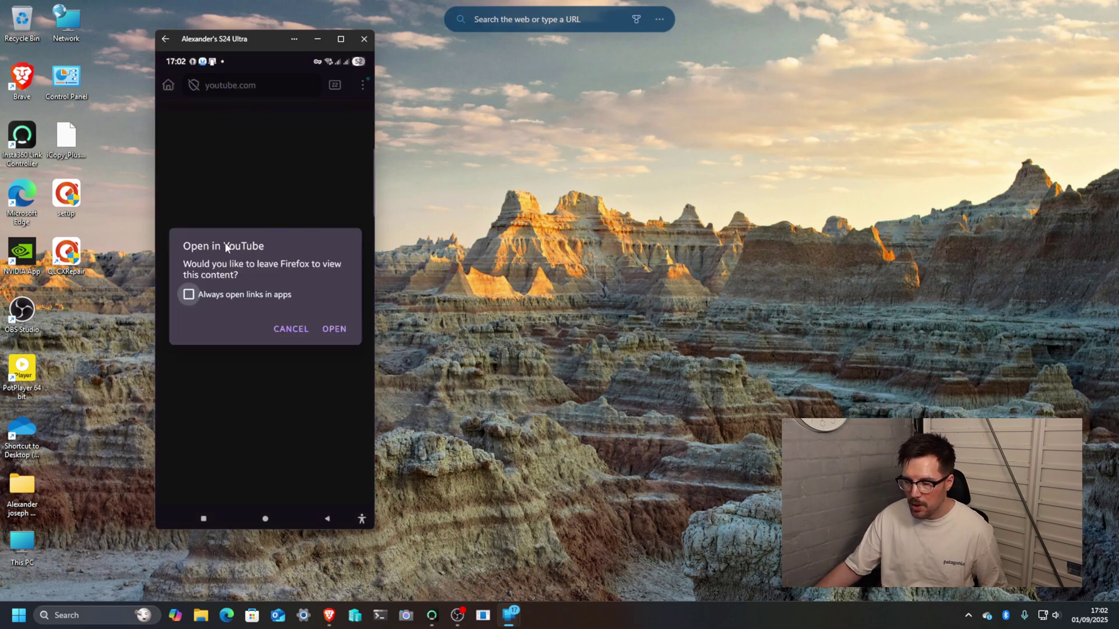
click(282, 327)
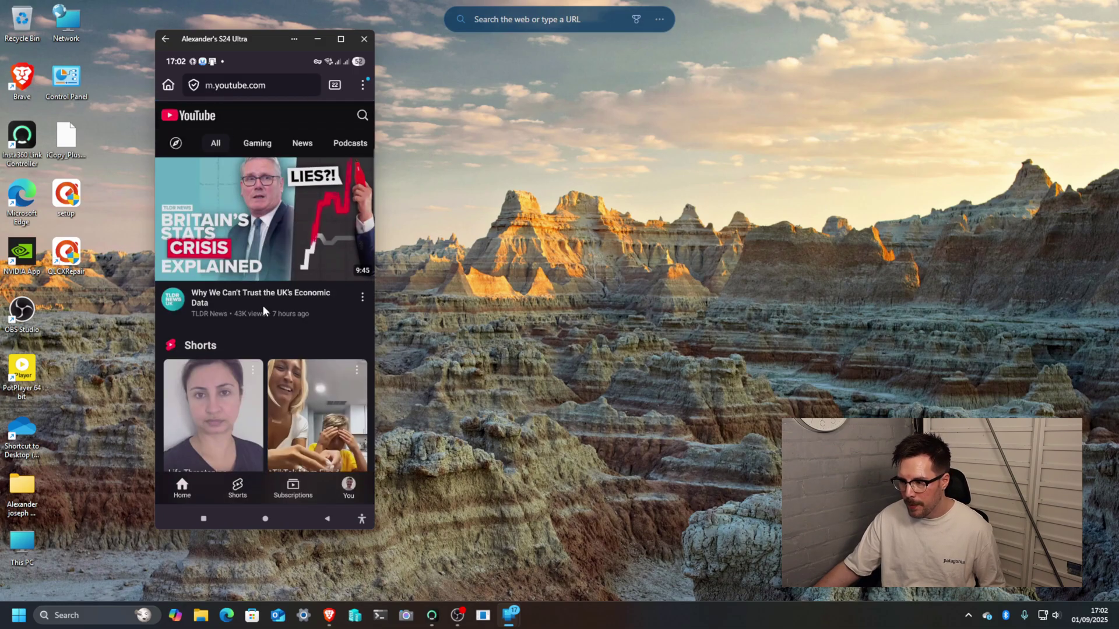
scroll(262, 305, down, 2)
scroll(263, 302, up, 2)
scroll(266, 298, down, 1)
scroll(319, 106, up, 1)
- Search 'gb news' again, play GBNews's Keir Starmer video, then go to the phone's home screen
click(362, 114)
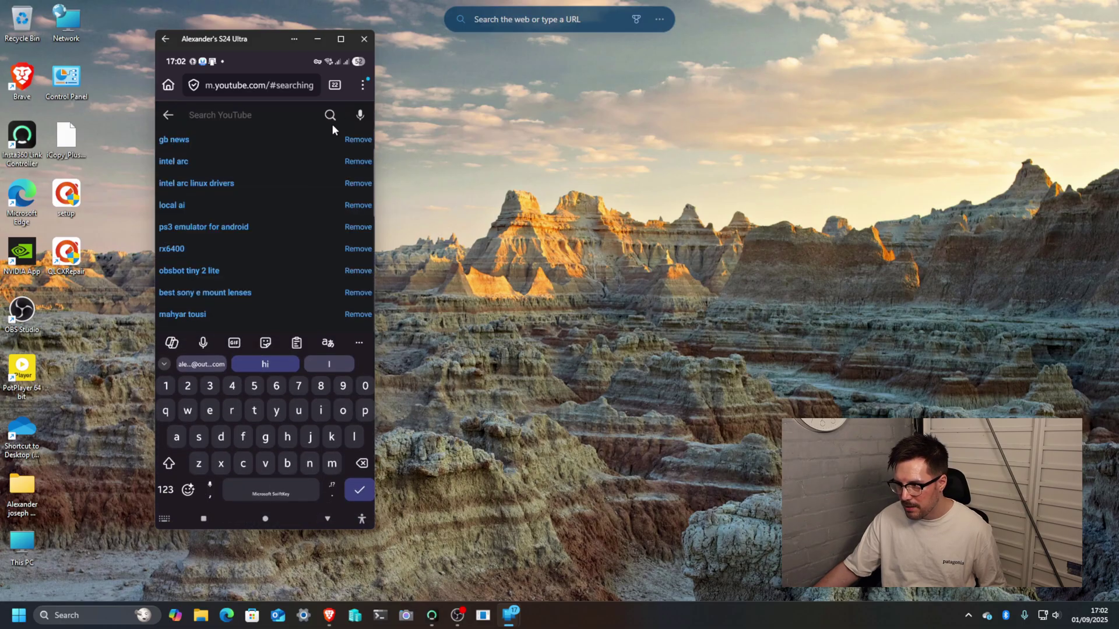
click(169, 140)
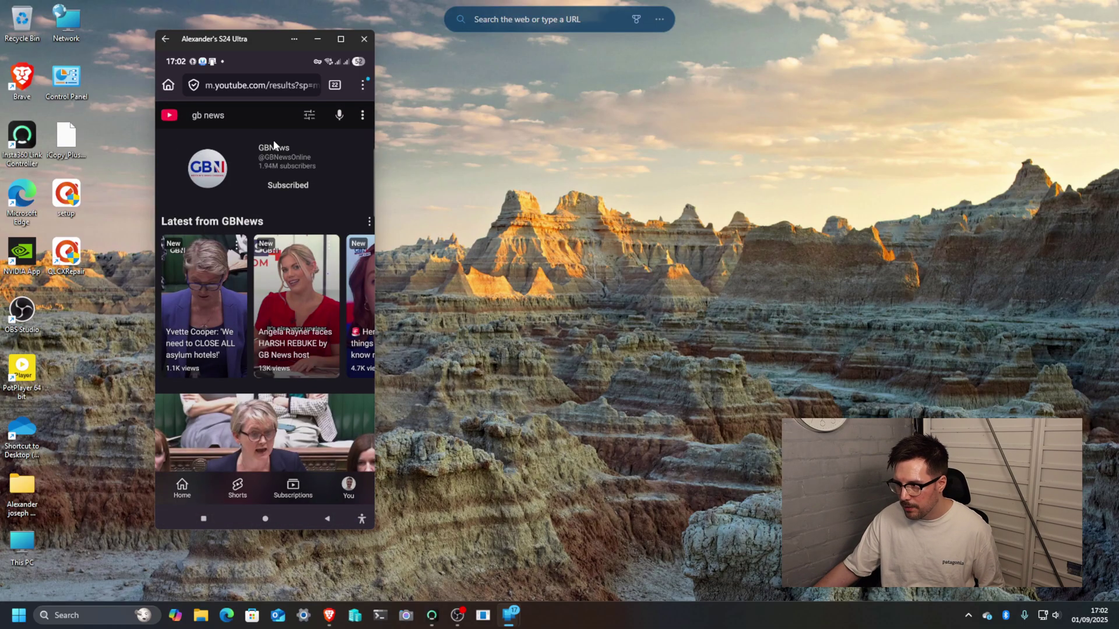
click(274, 147)
click(281, 321)
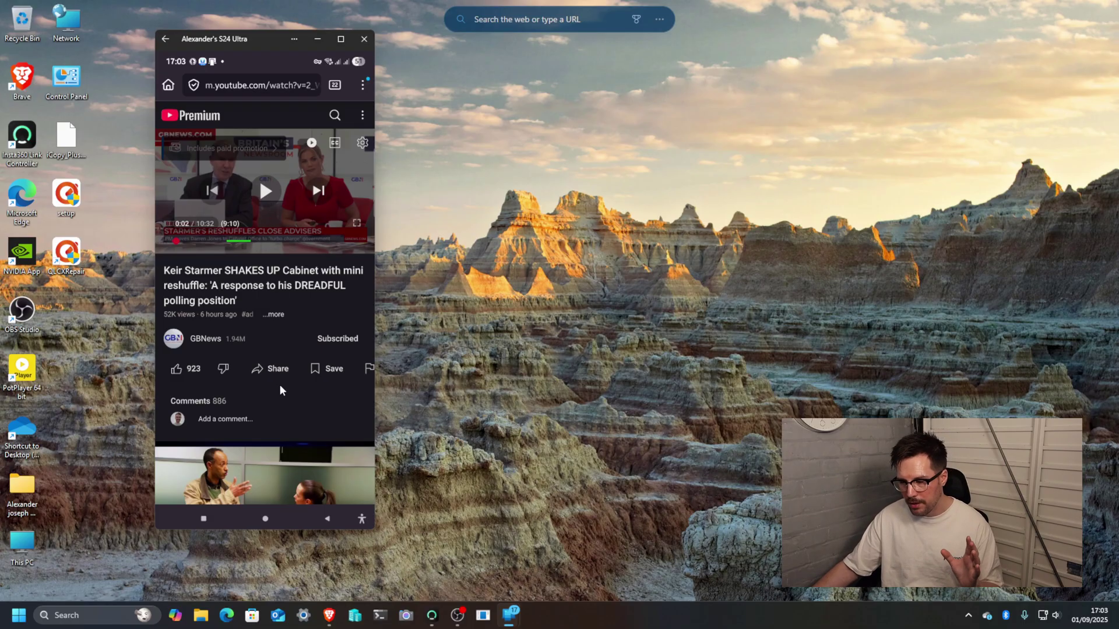
click(265, 519)
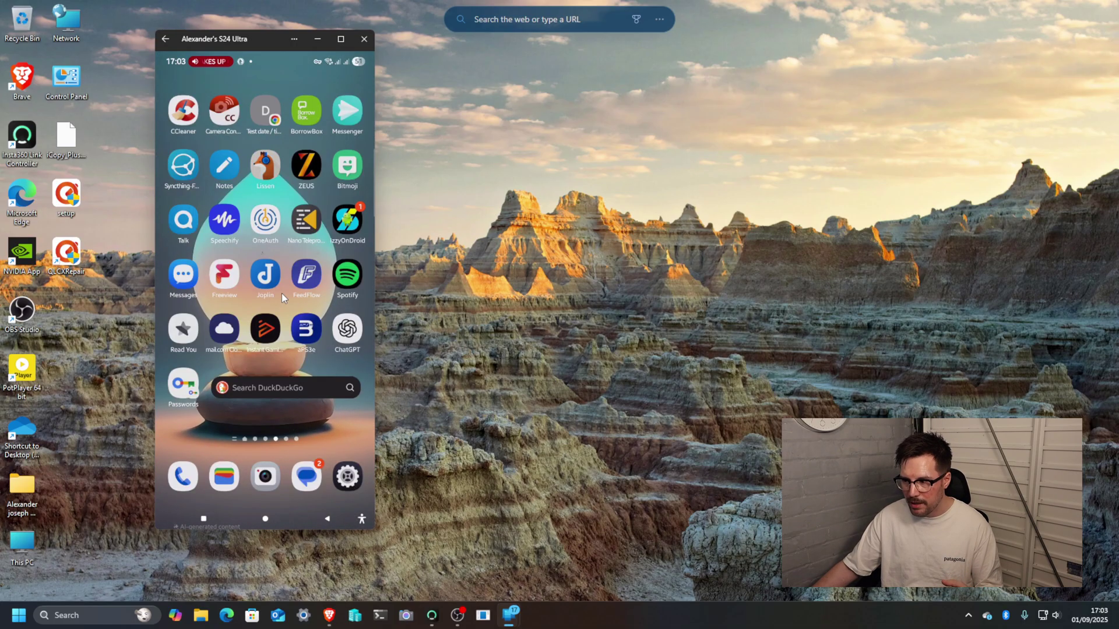
- Try opening YouTube in another phone browser, then return to the phone home screen
scroll(253, 292, down, 1)
click(253, 218)
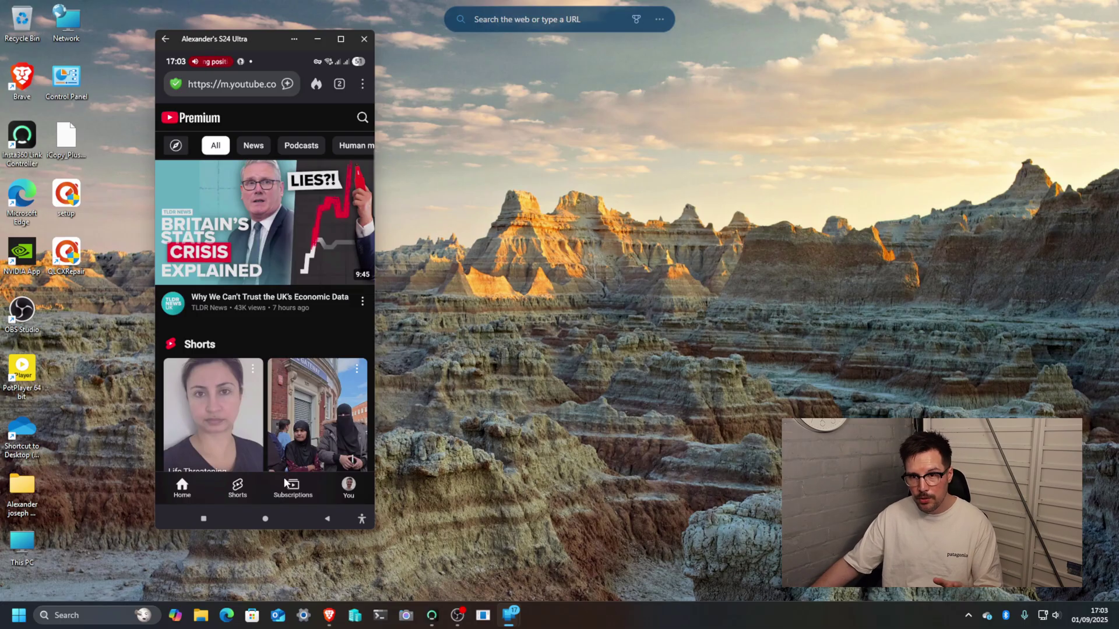
click(266, 521)
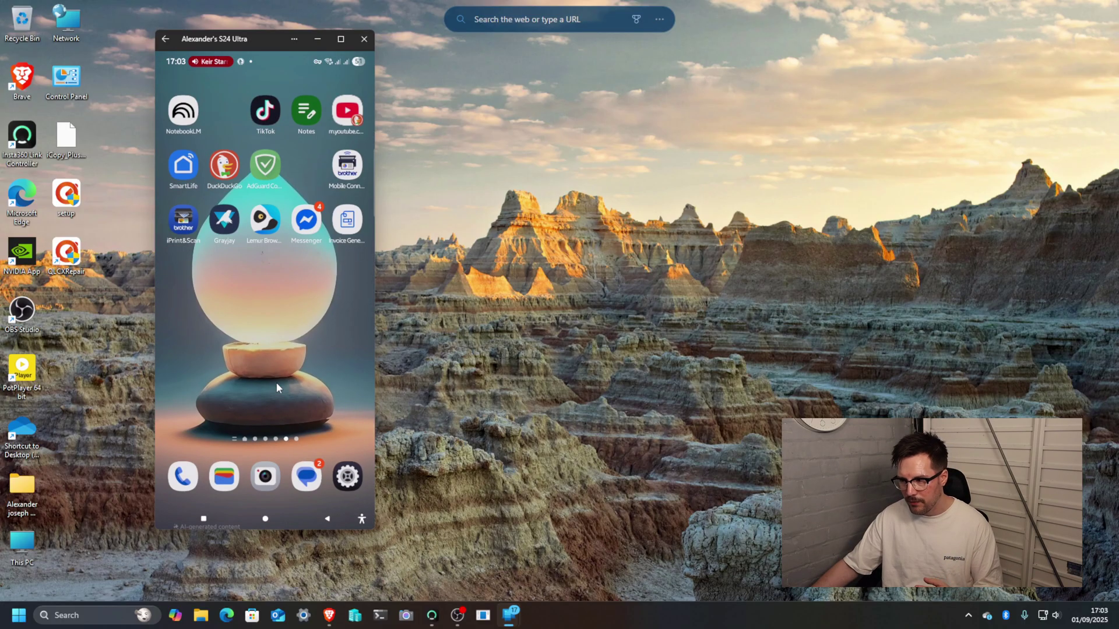
- Open and close the app search and full app list, hide the keyboard, and return home
drag(273, 407, 275, 344)
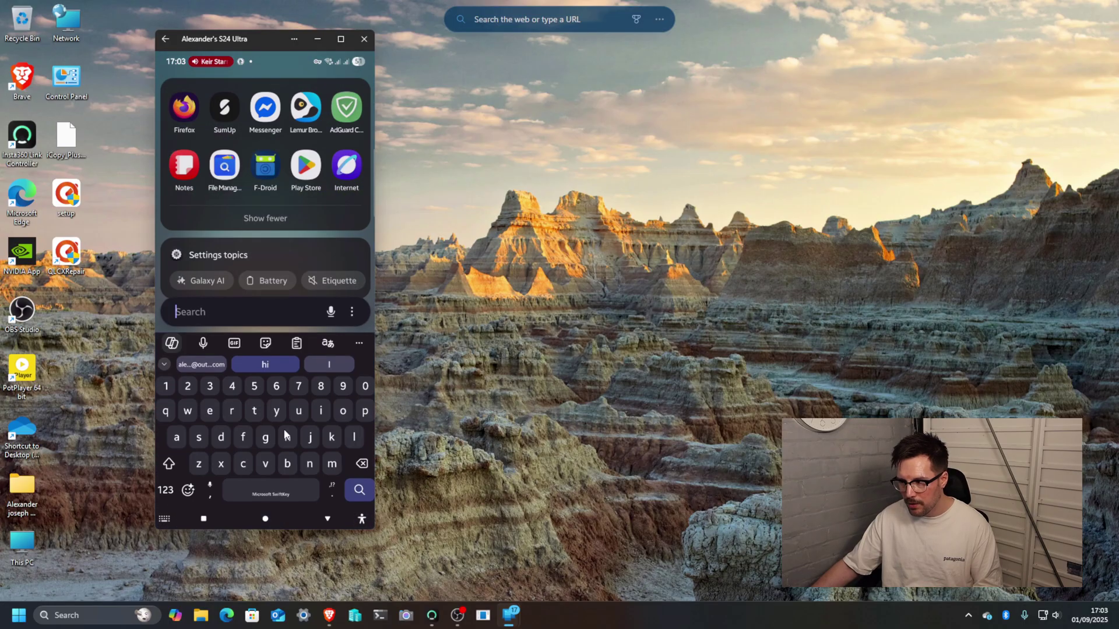
click(266, 520)
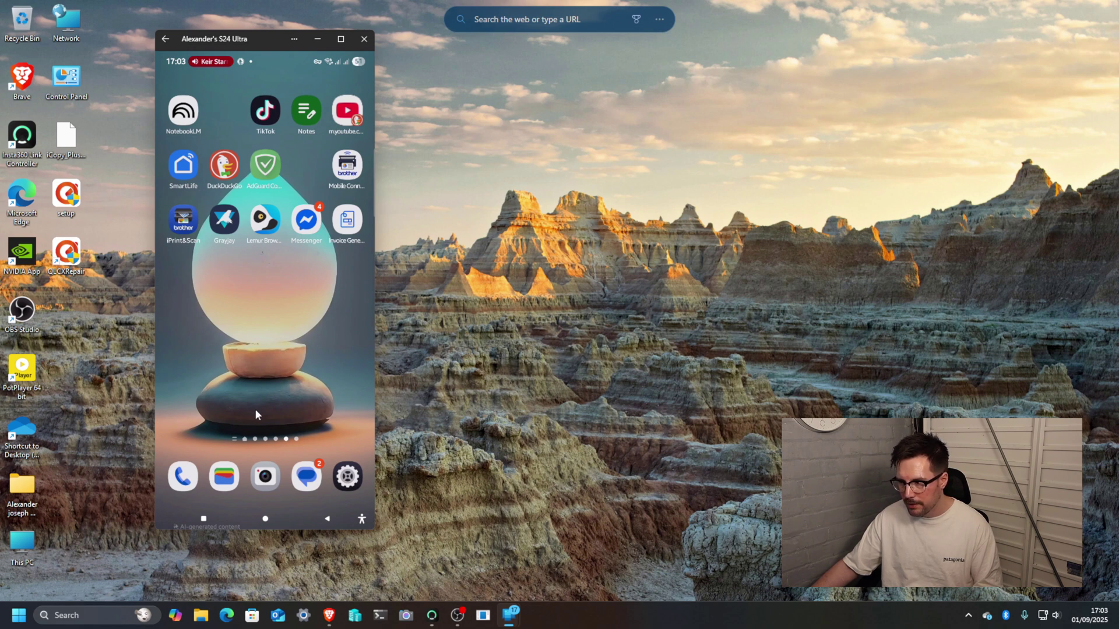
drag(257, 414, 247, 226)
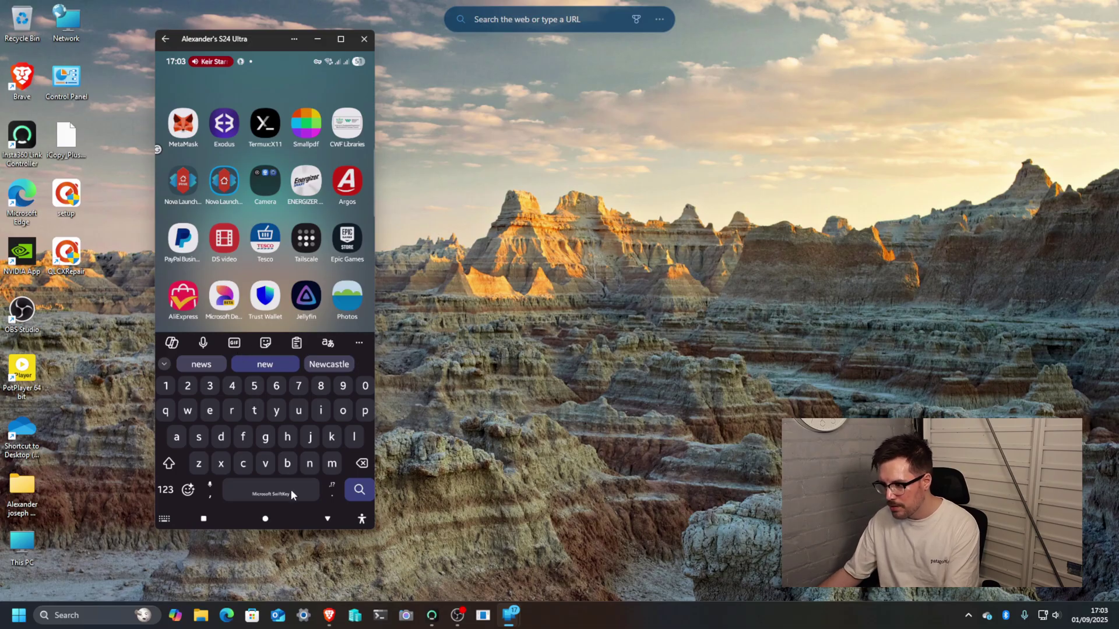
click(327, 519)
click(274, 515)
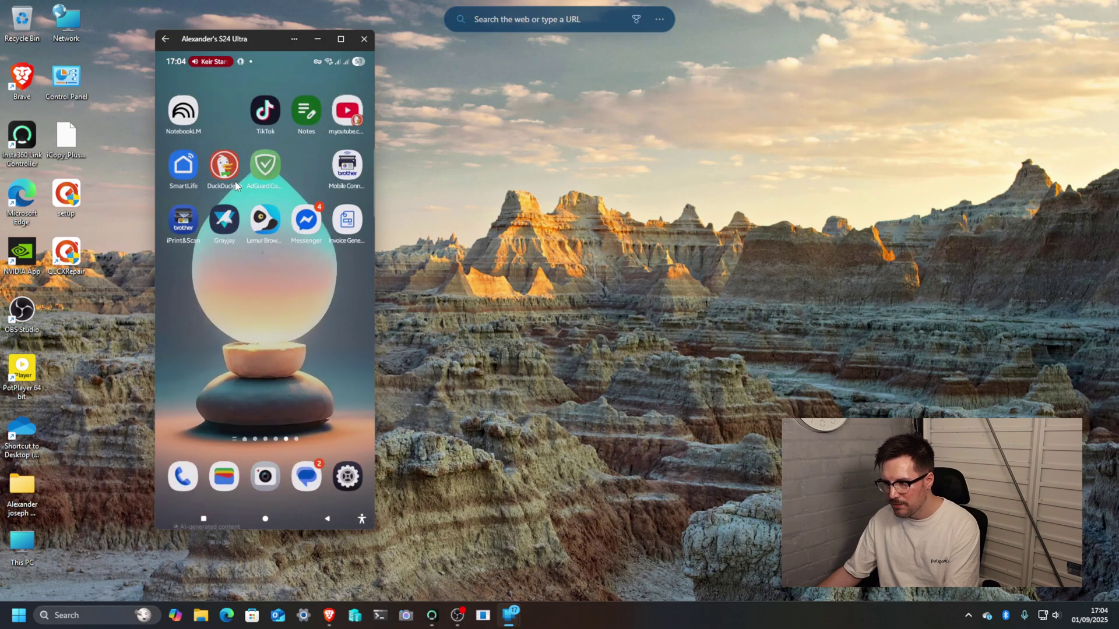
click(233, 221)
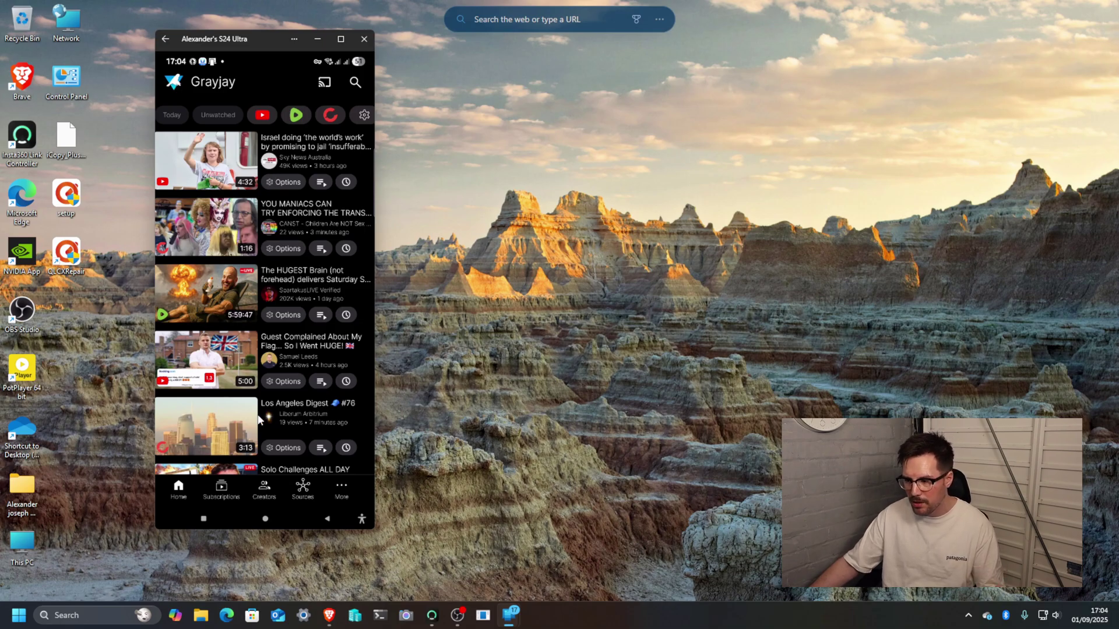
click(264, 517)
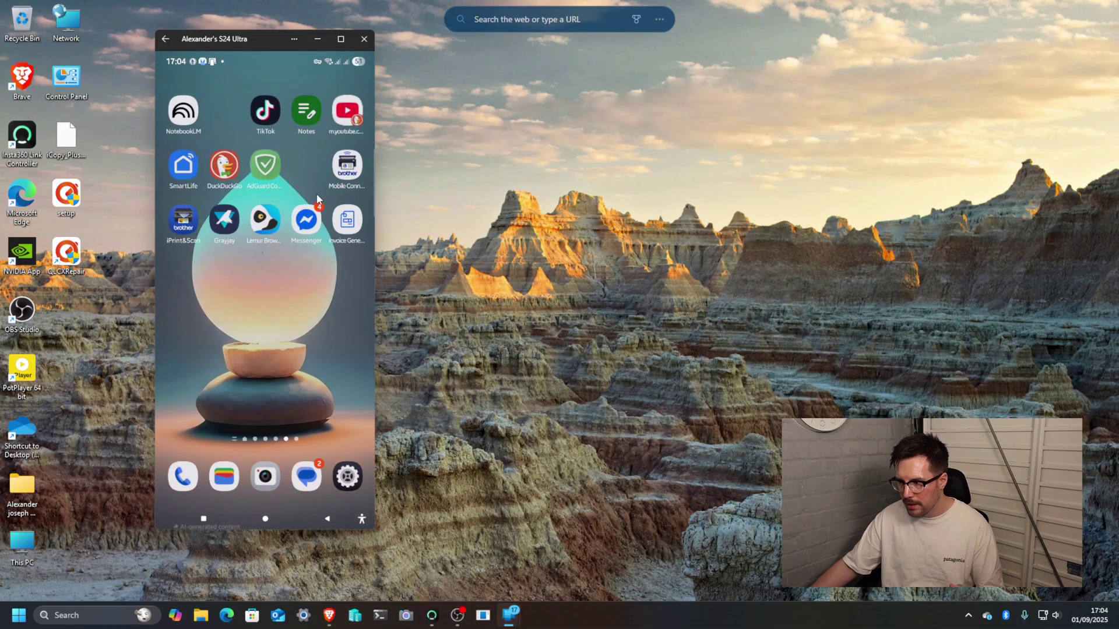
- Launch Brave Nightly through an app drawer search for 'brave' and search the web for 'new pipe x'
drag(278, 286, 277, 318)
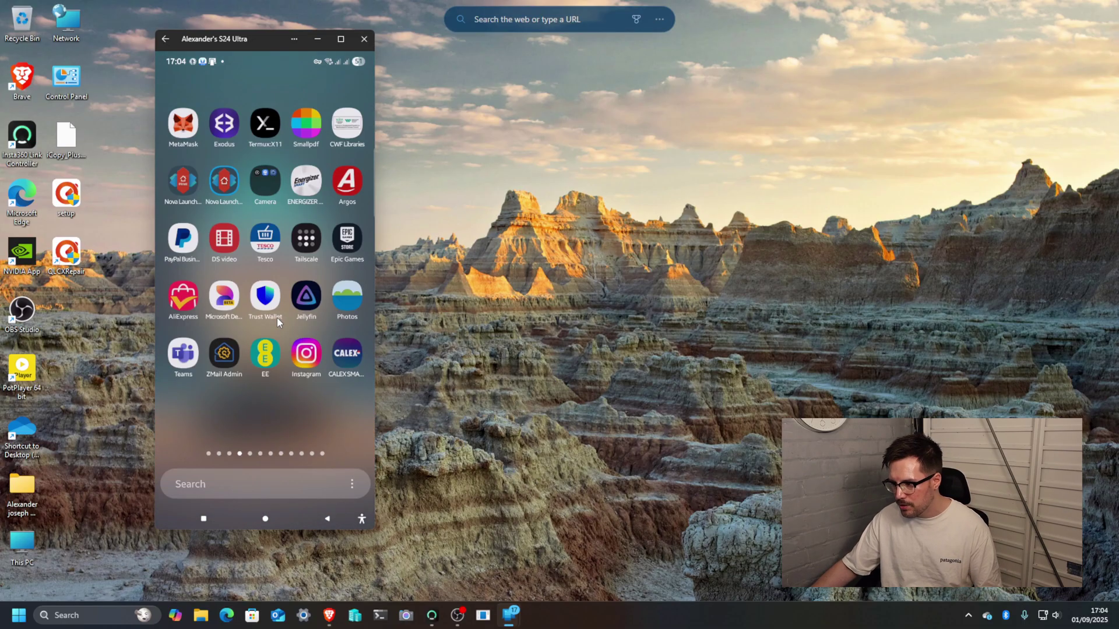
click(211, 496)
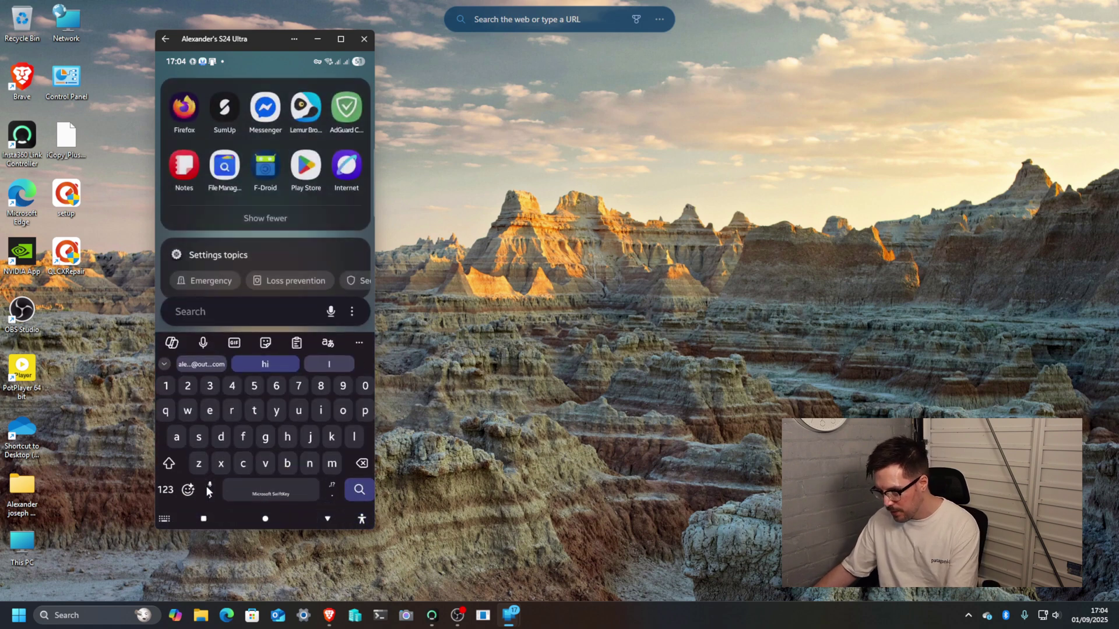
text(brave)
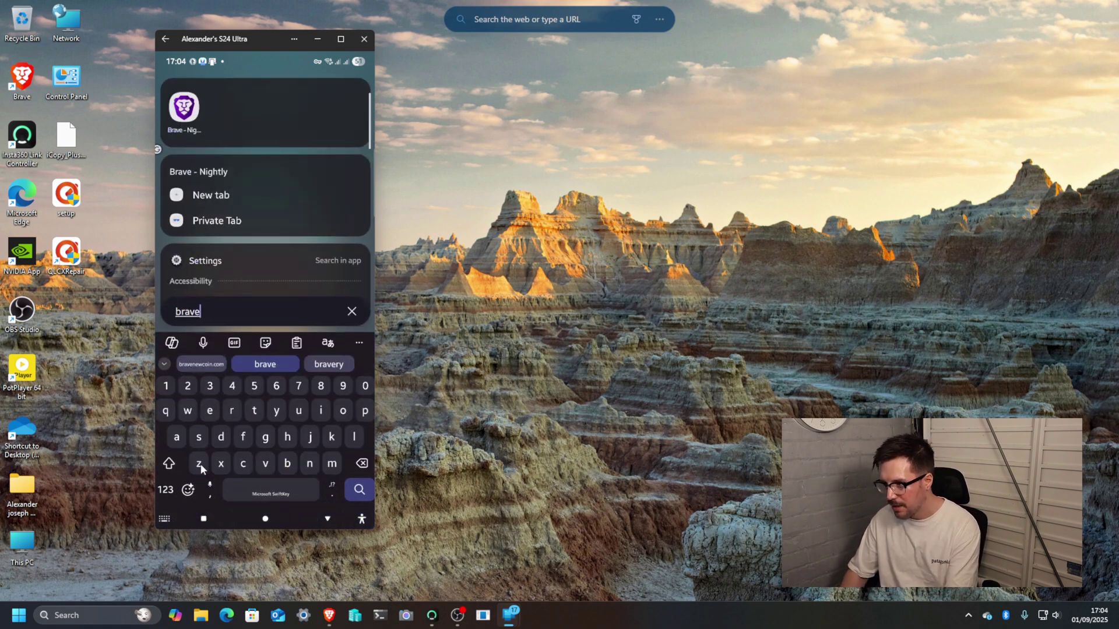
click(183, 106)
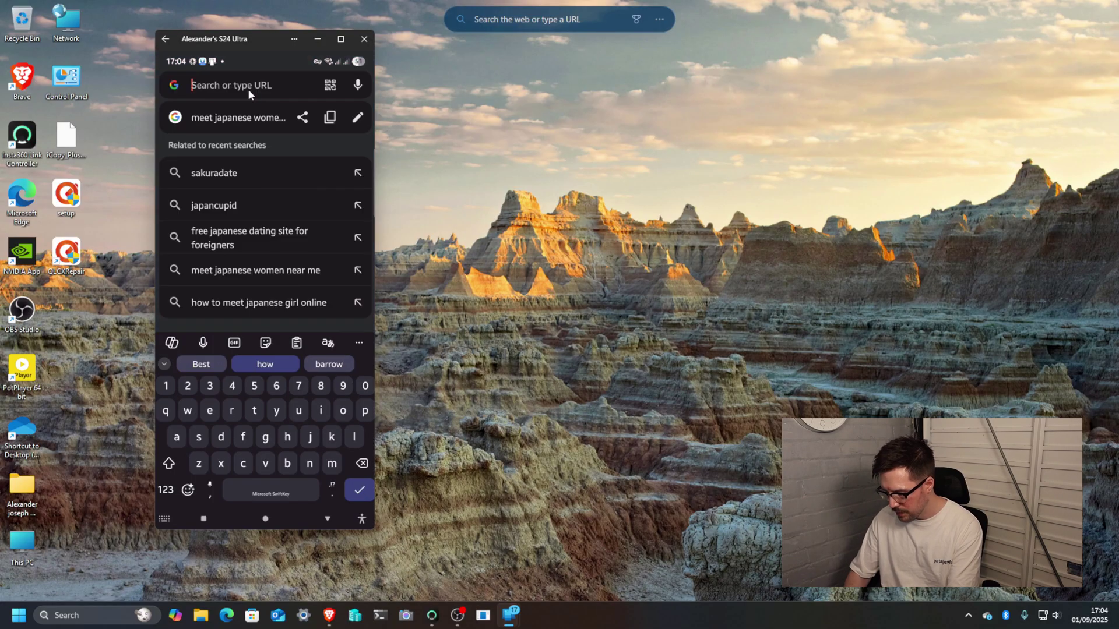
text(new pip)
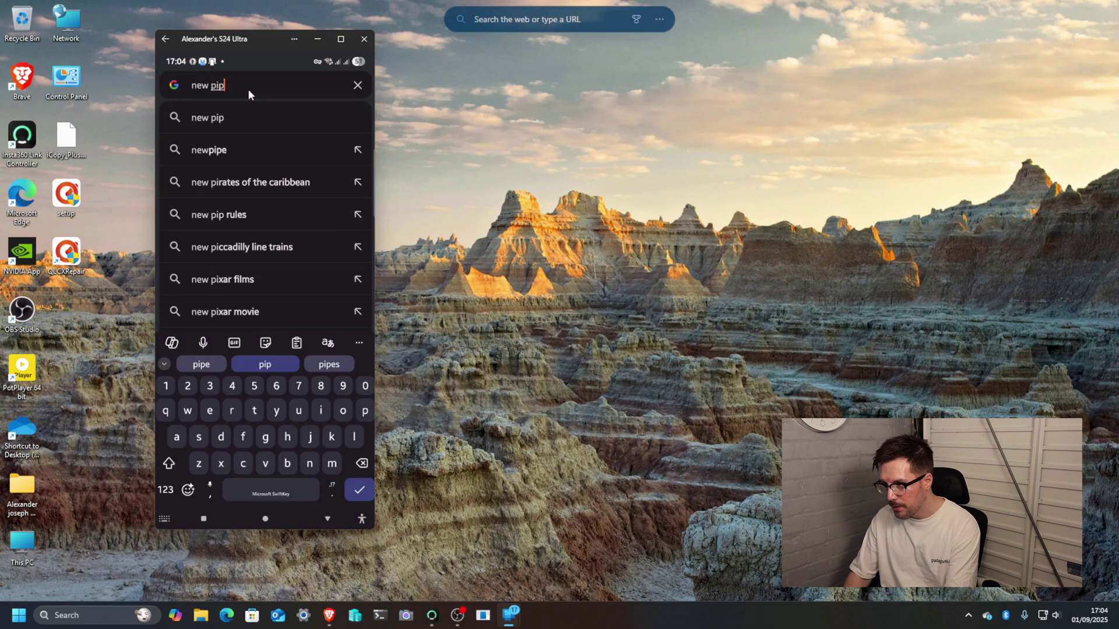
text(e x)
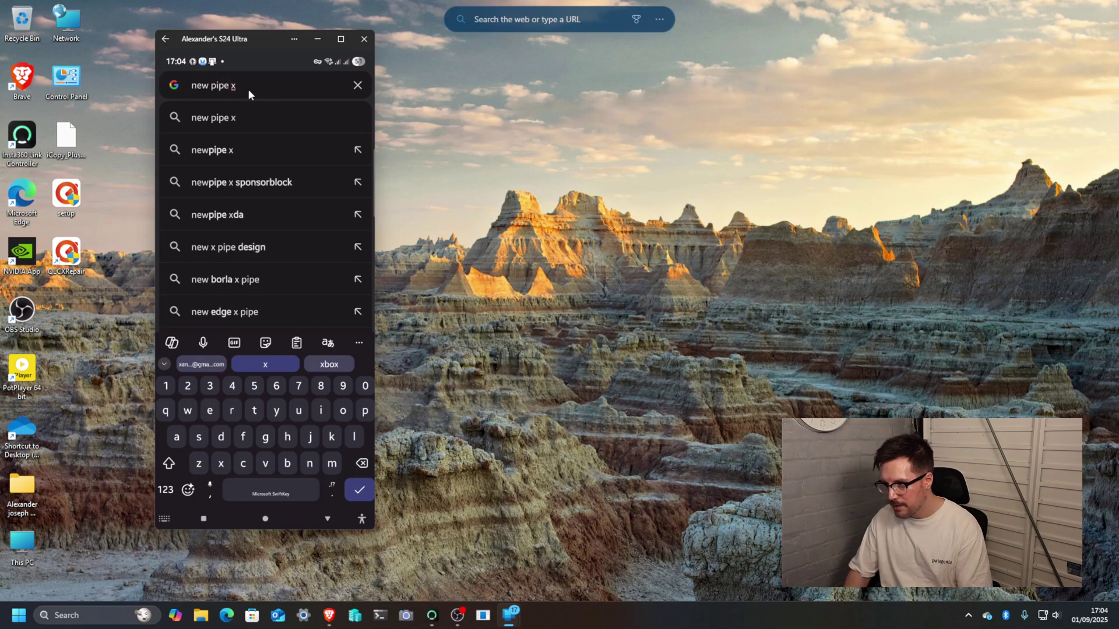
key(Return)
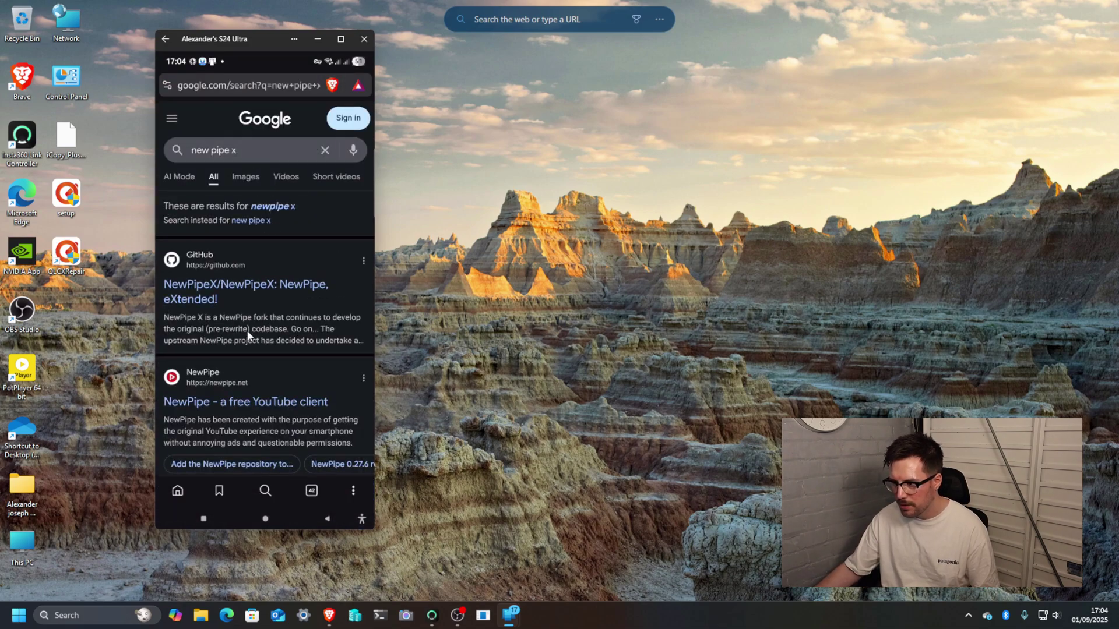
- From the NewPipeX GitHub page's v0.27.2-1 release, start downloading NewPipe_X_v0.27.2-1.apk
click(197, 299)
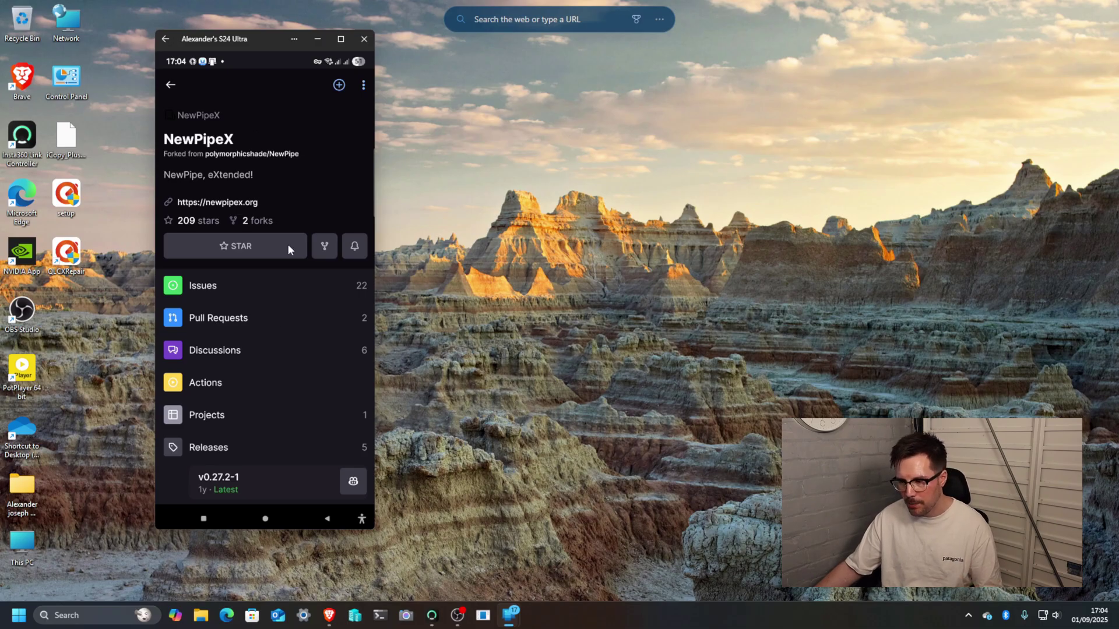
click(237, 481)
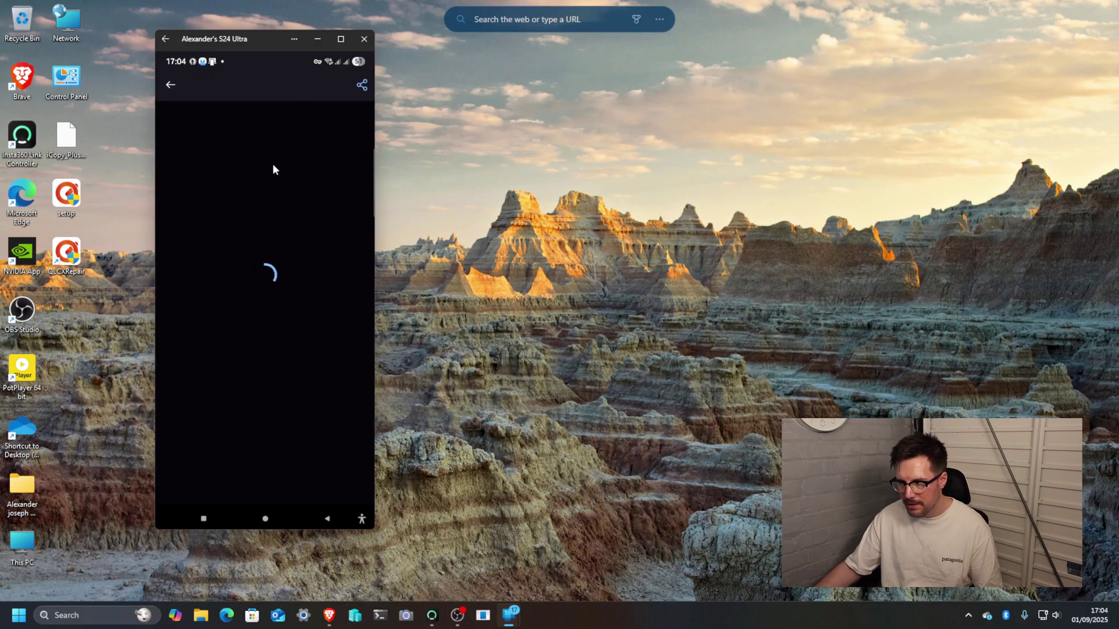
scroll(256, 309, down, 1)
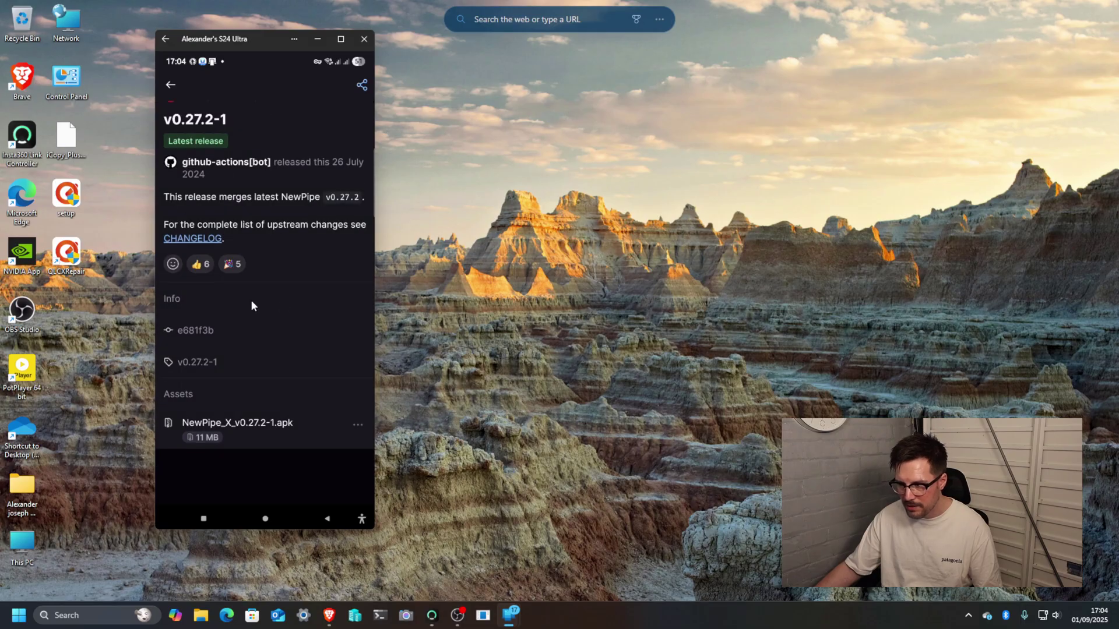
click(228, 427)
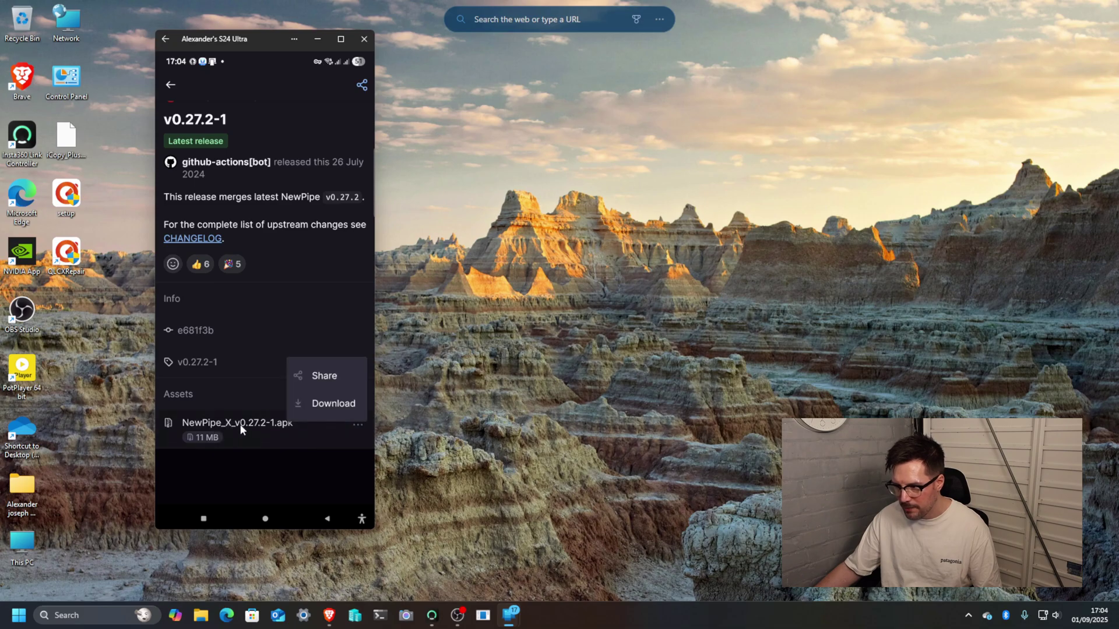
click(334, 402)
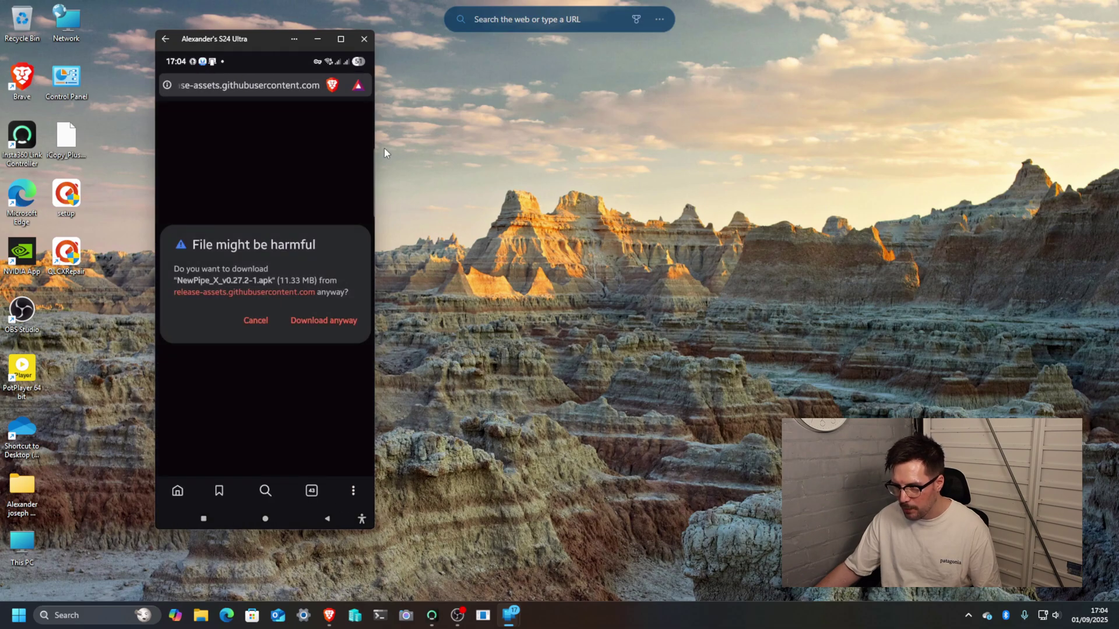
- Download the APK anyway, install it via Package installer (set as Always), and launch NewPipe X
click(325, 322)
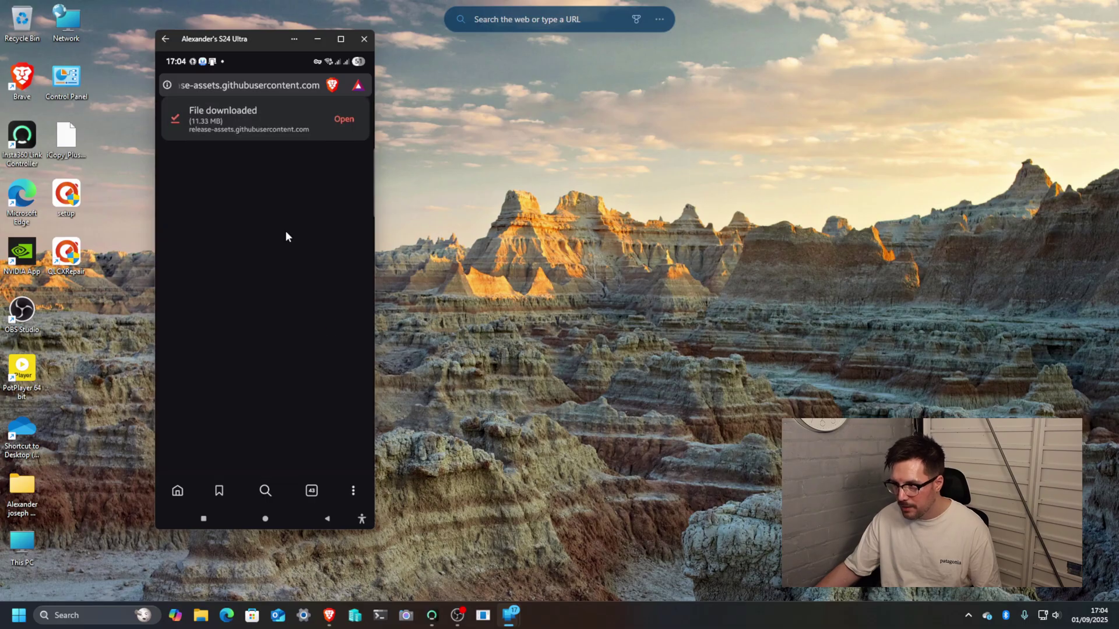
click(343, 119)
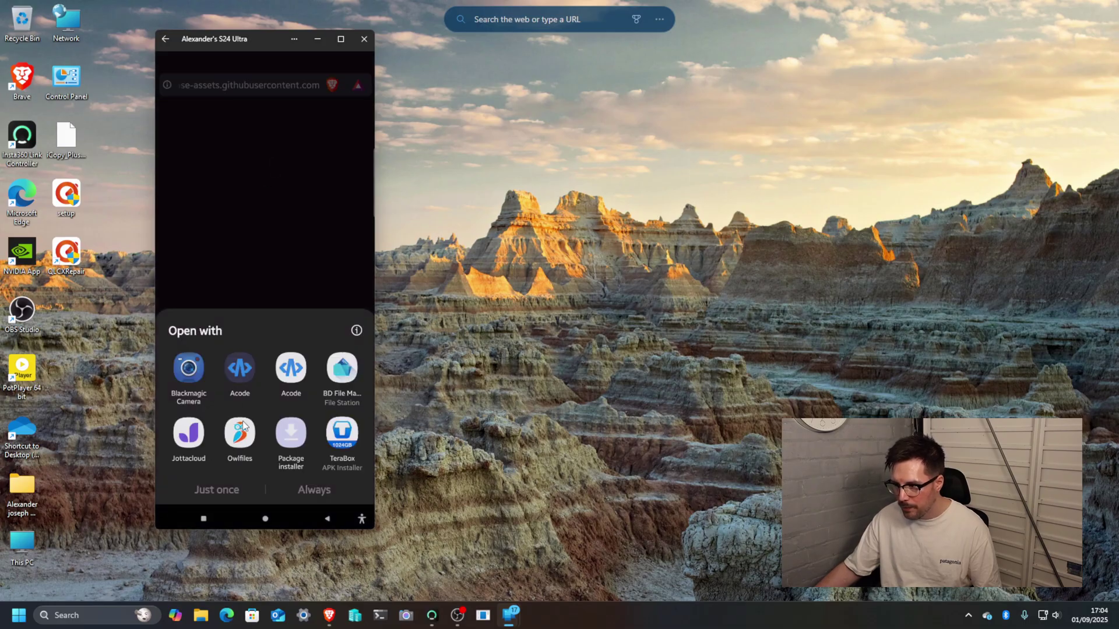
click(289, 431)
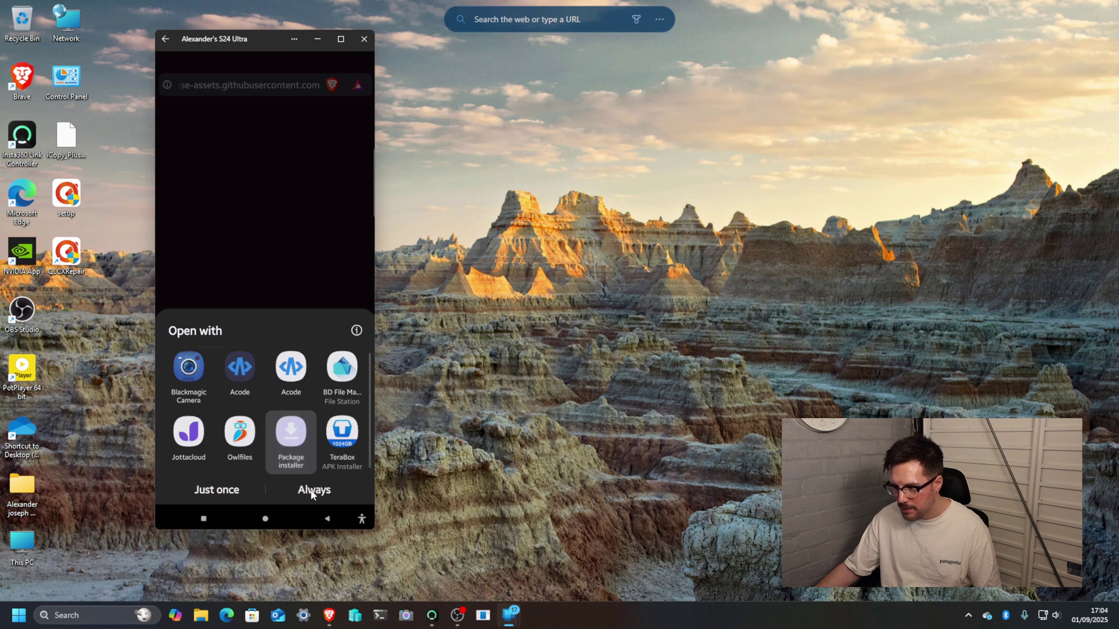
click(315, 489)
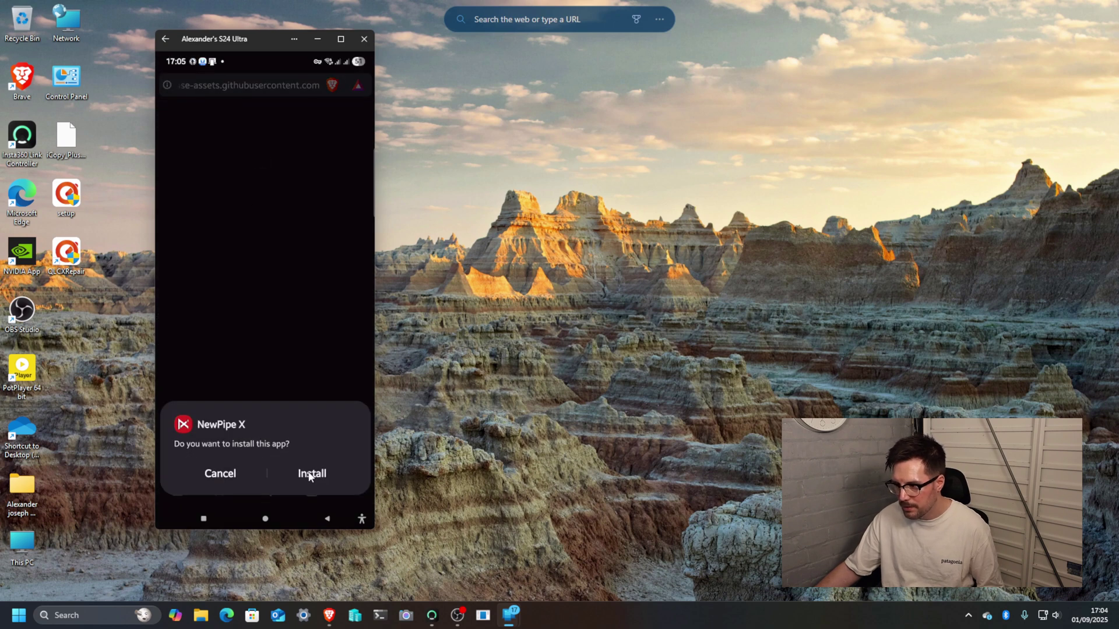
click(312, 472)
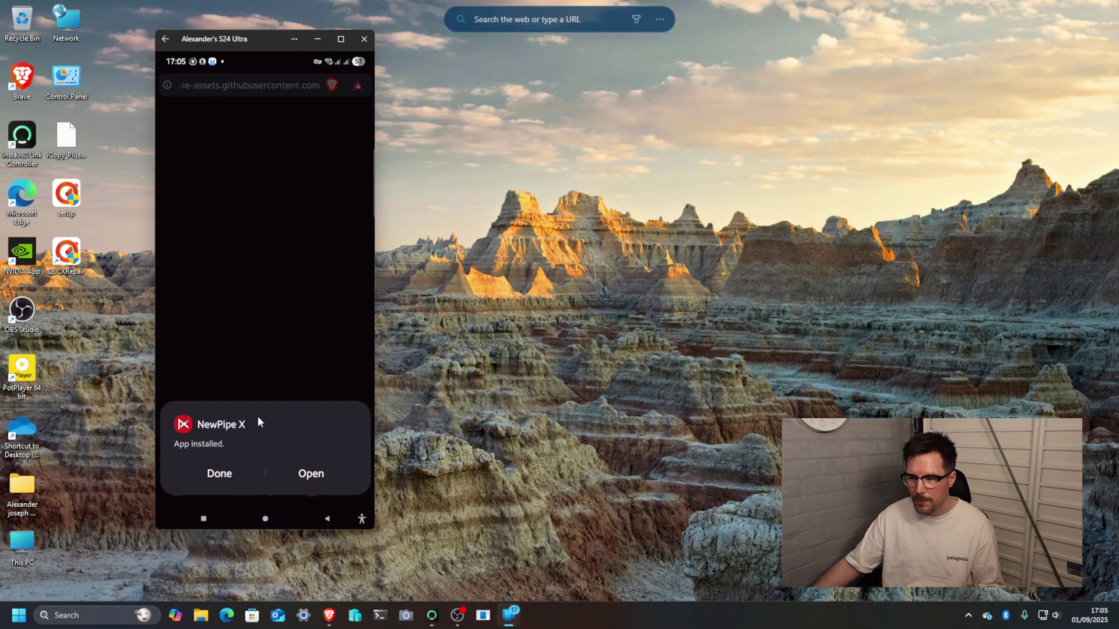
click(310, 476)
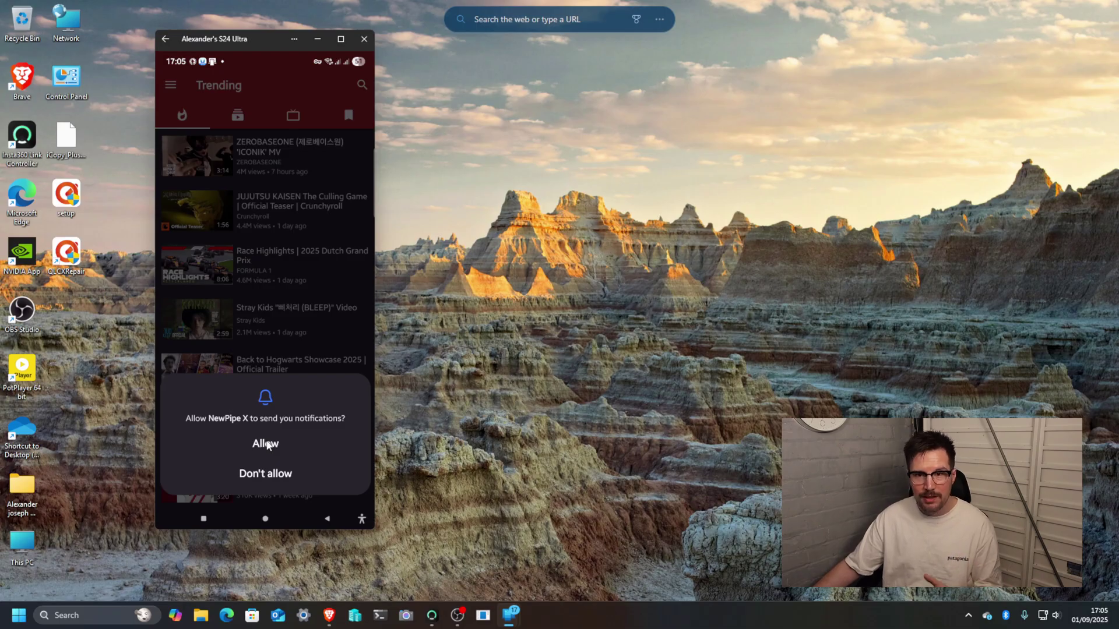
- Grant NewPipe X notification permission and bring up its main menu with Trending, Subscriptions and Settings
click(267, 444)
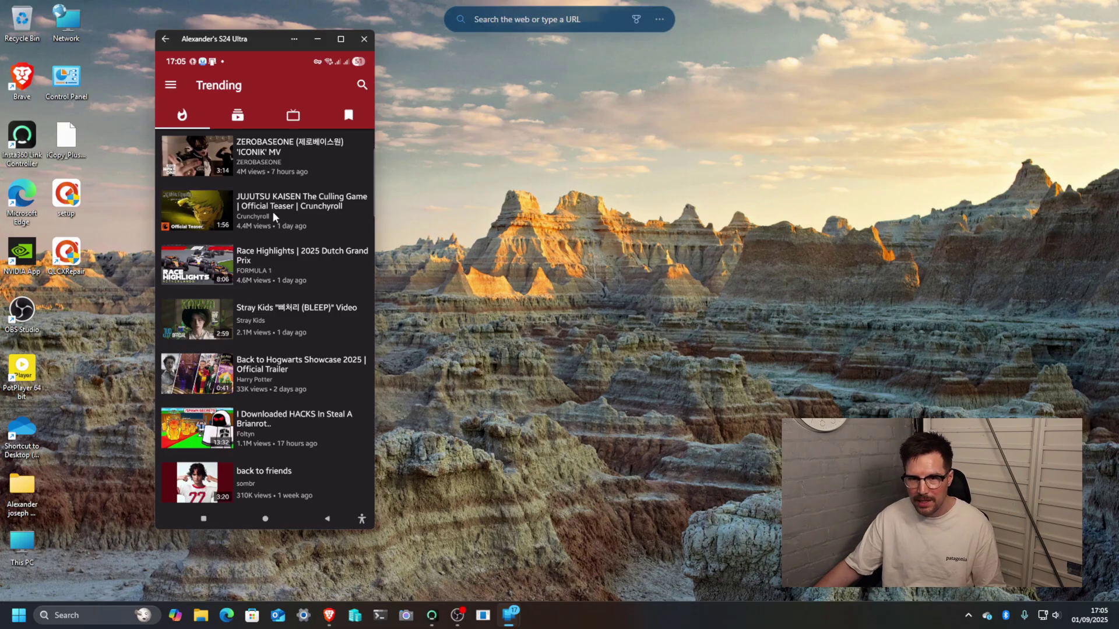
click(171, 86)
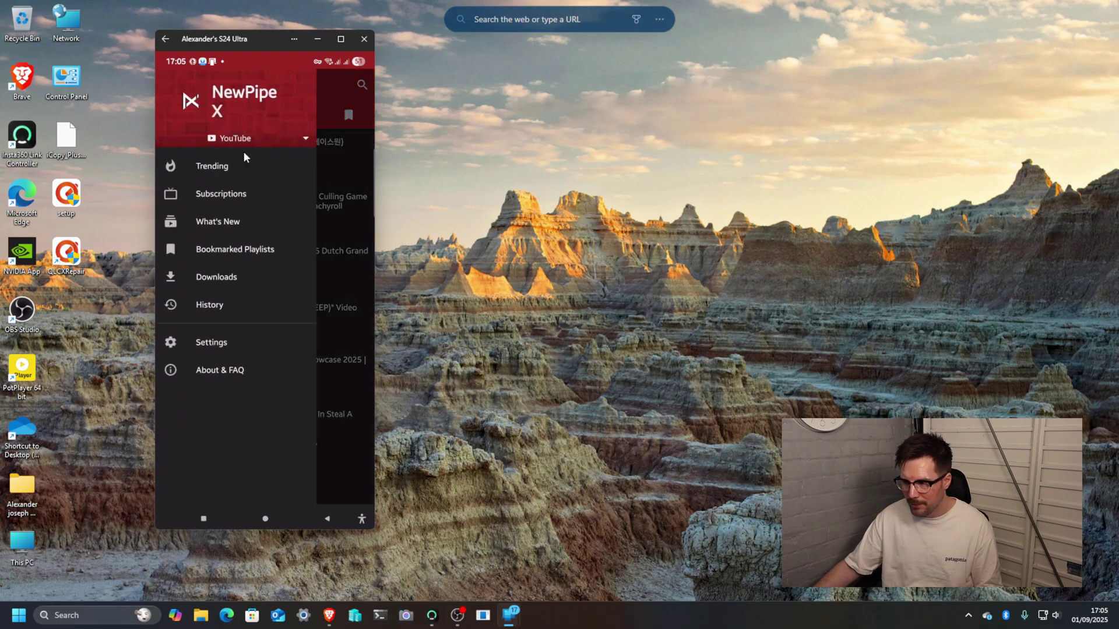